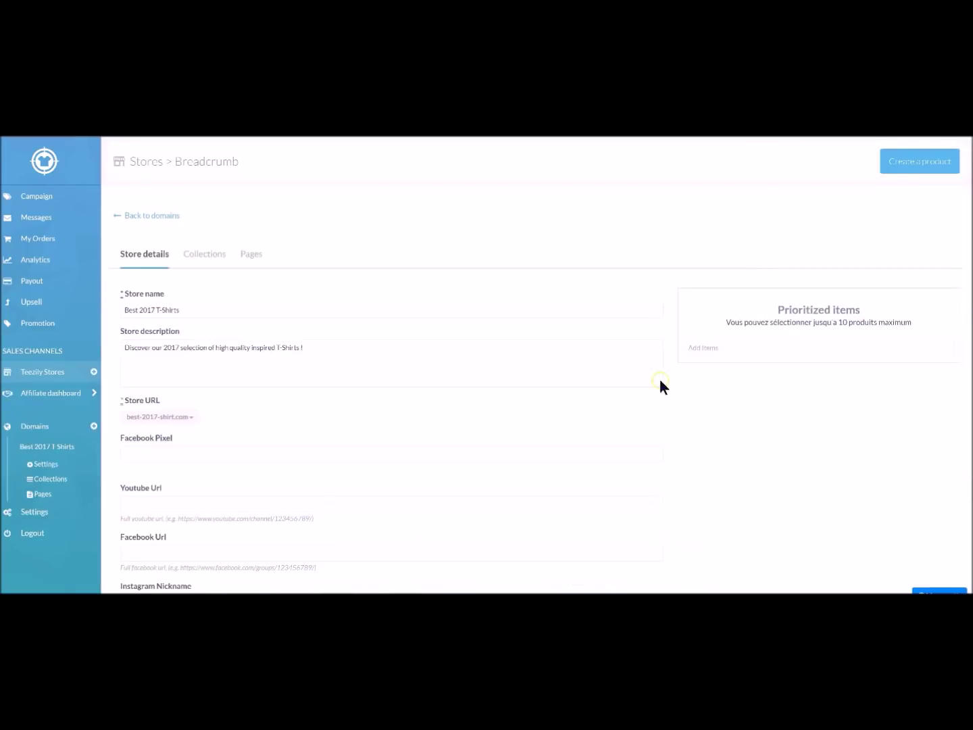
Show the Best 2017 T-Shirts store's Collections list with its cat lovers and Dog lovers t-shirts.
left_click(195, 256)
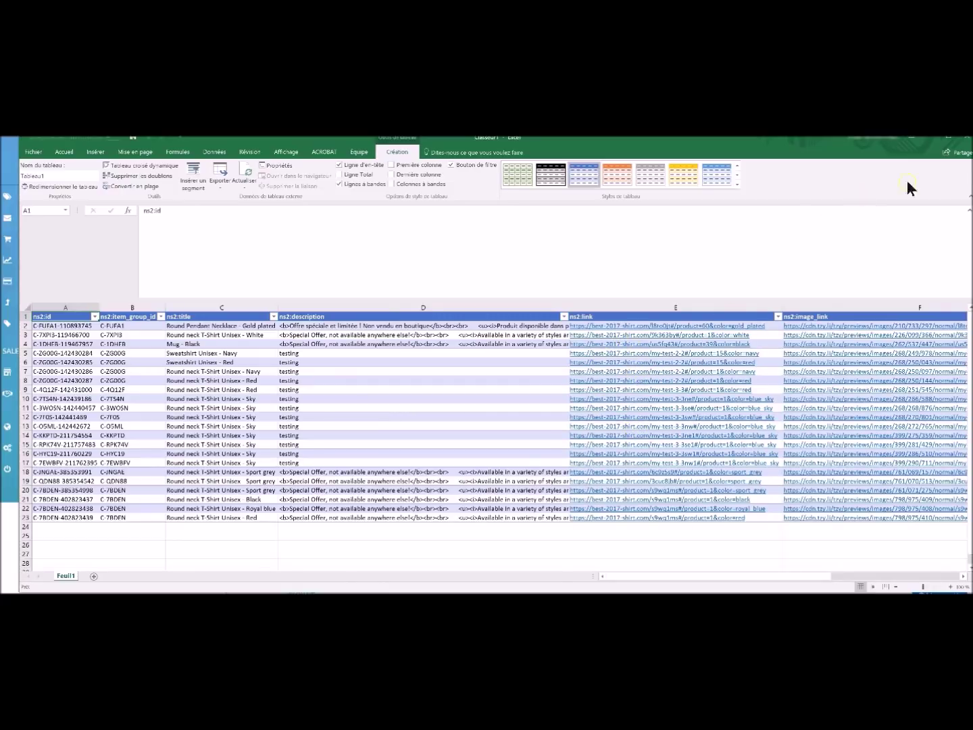
Close the product catalogue workbook, choosing 'Ne pas enregistrer' to discard changes.
left_click(967, 140)
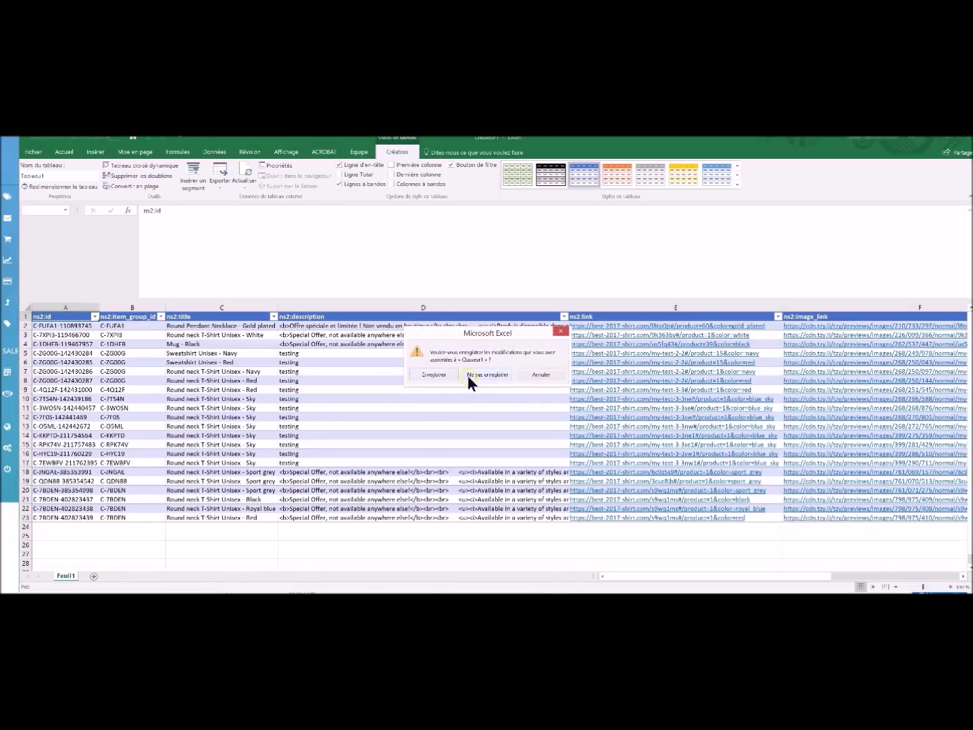
left_click(469, 376)
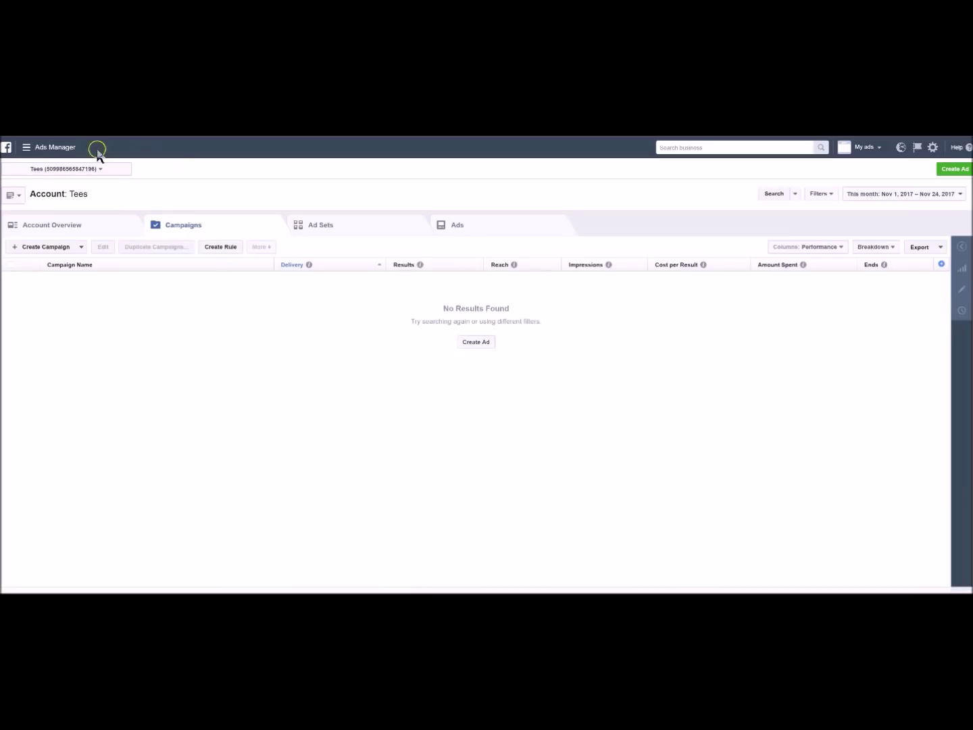
From All Tools > Product Catalogs, start a new E-commerce catalog.
left_click(49, 148)
left_click(73, 333)
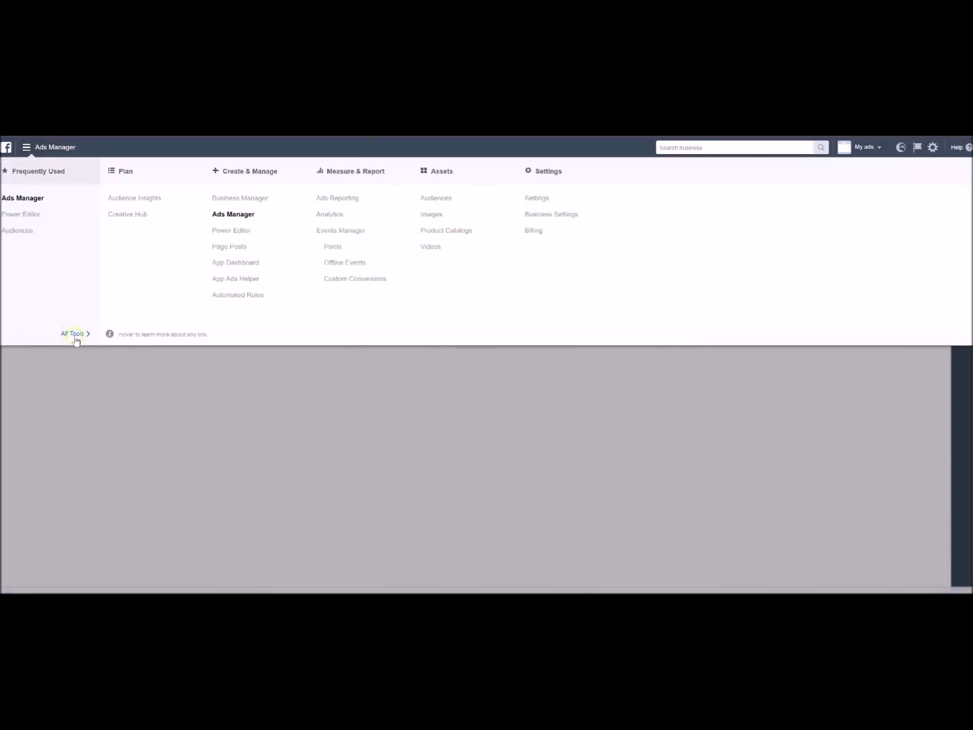
left_click(440, 230)
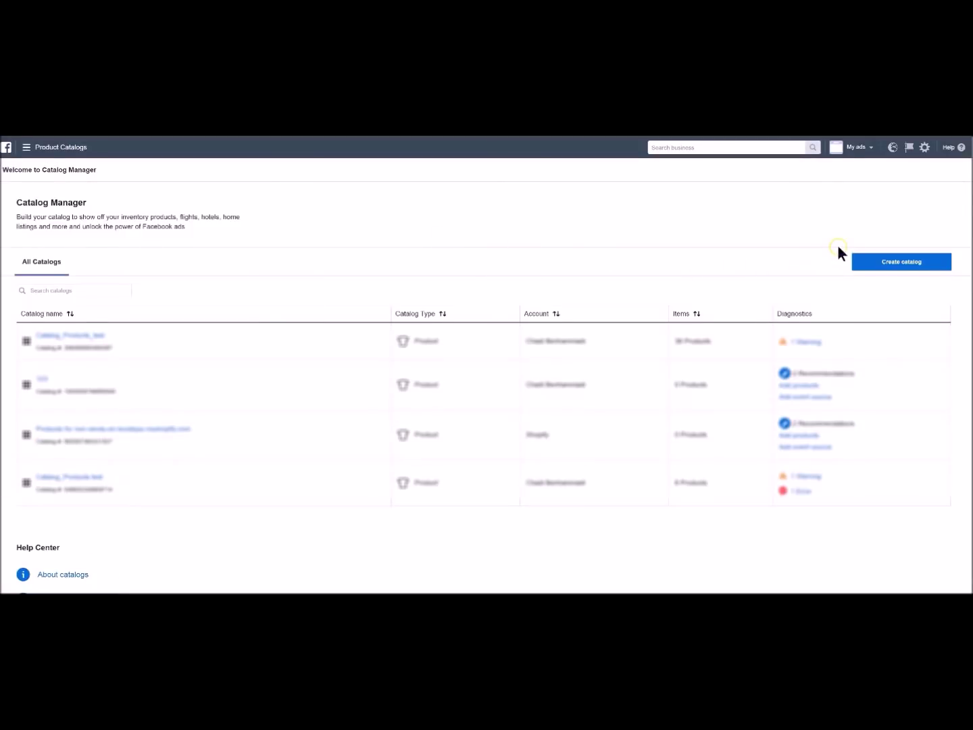
left_click(889, 264)
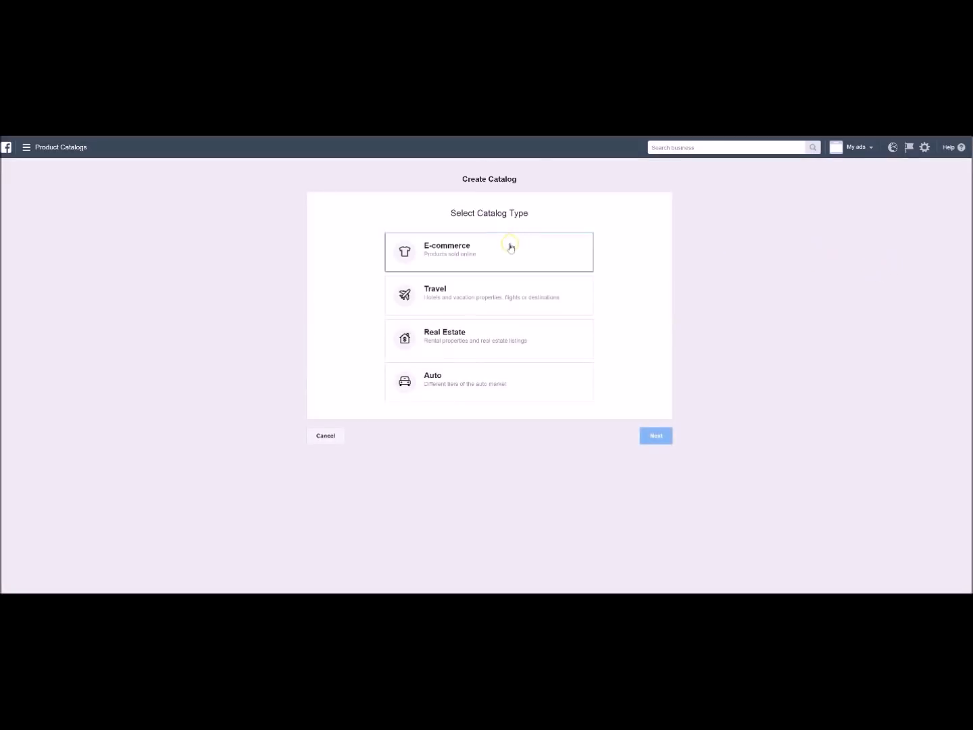
left_click(465, 255)
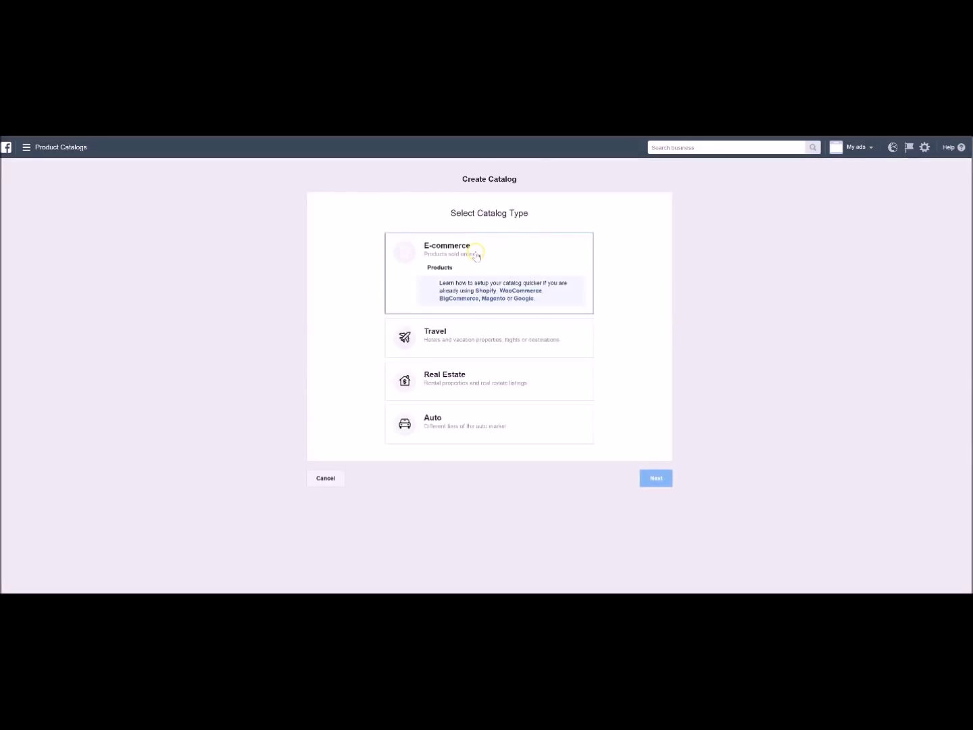
left_click(653, 479)
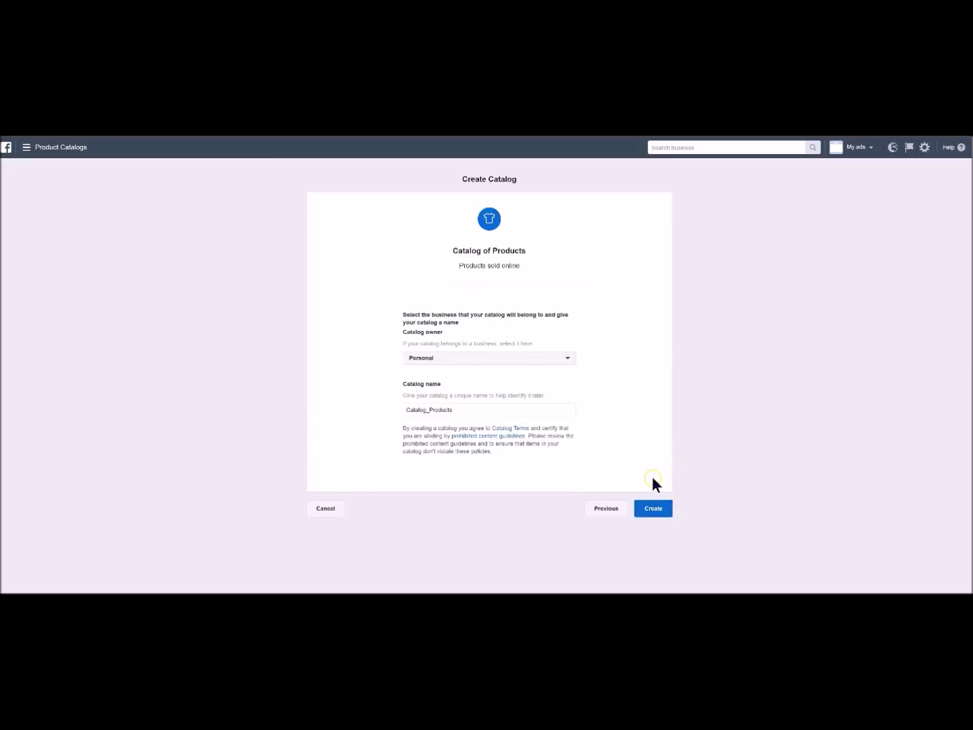
Set owner My ads, name the catalog 'Catalog_Products test 11 17', and create it.
left_click(512, 358)
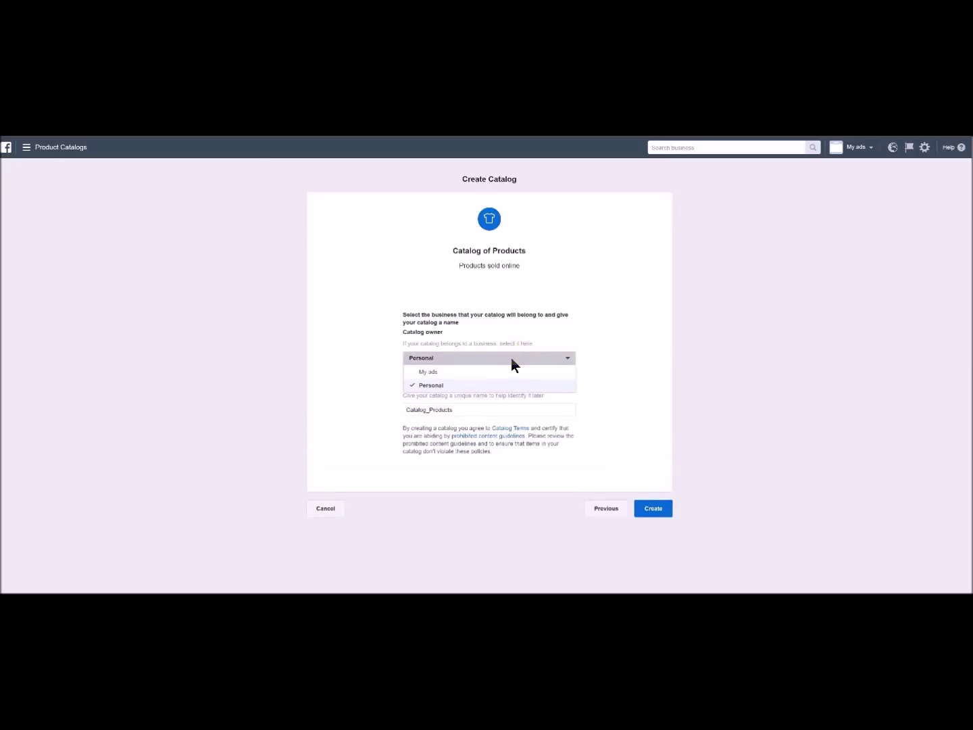
left_click(501, 373)
left_click(465, 409)
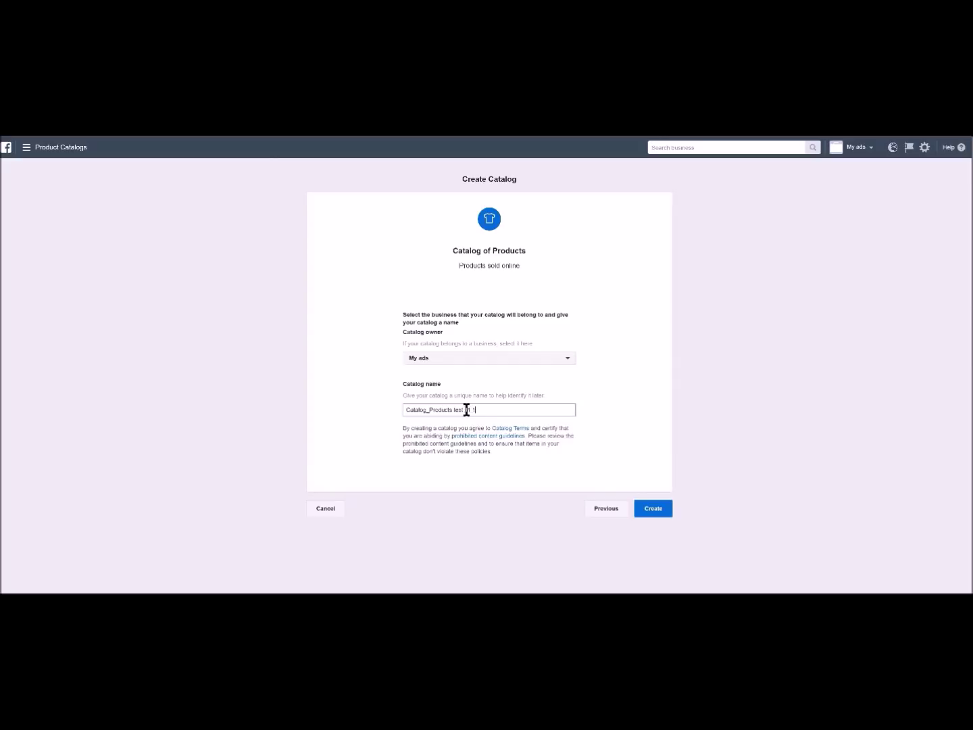
type("7")
left_click(647, 508)
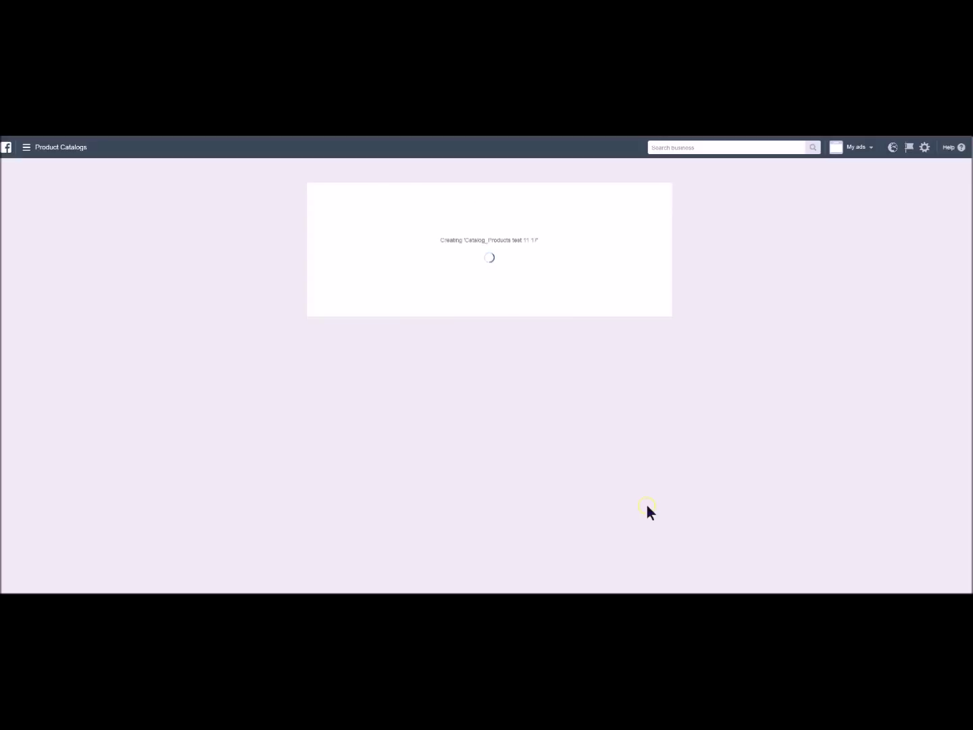
left_click(644, 332)
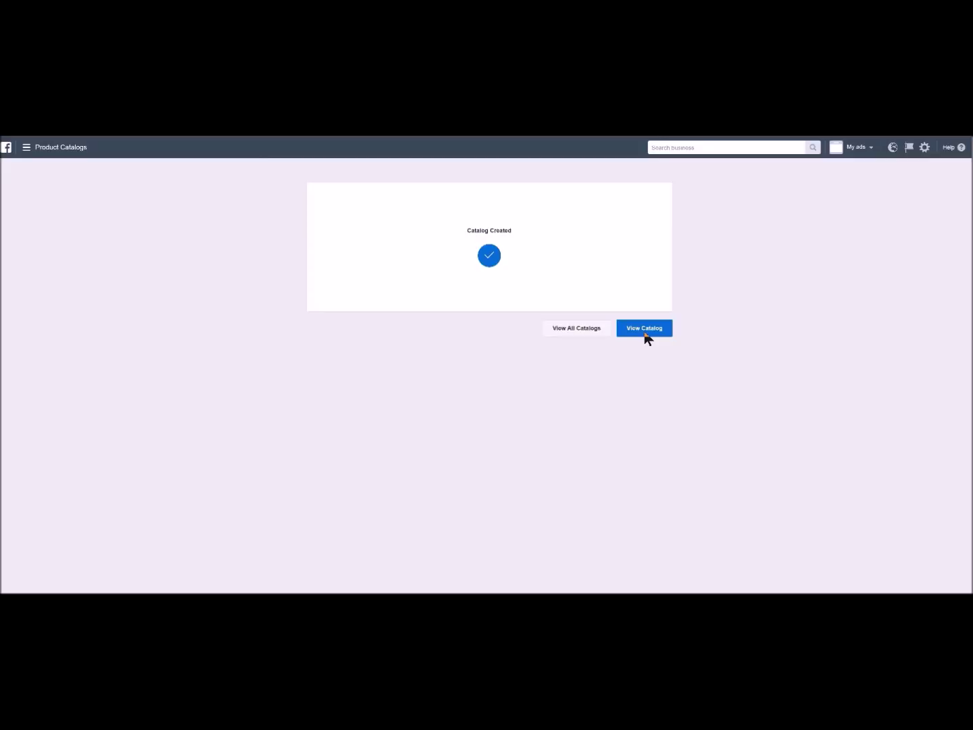
Add products to the catalog through a single-upload data feed using the XML file.
left_click(515, 299)
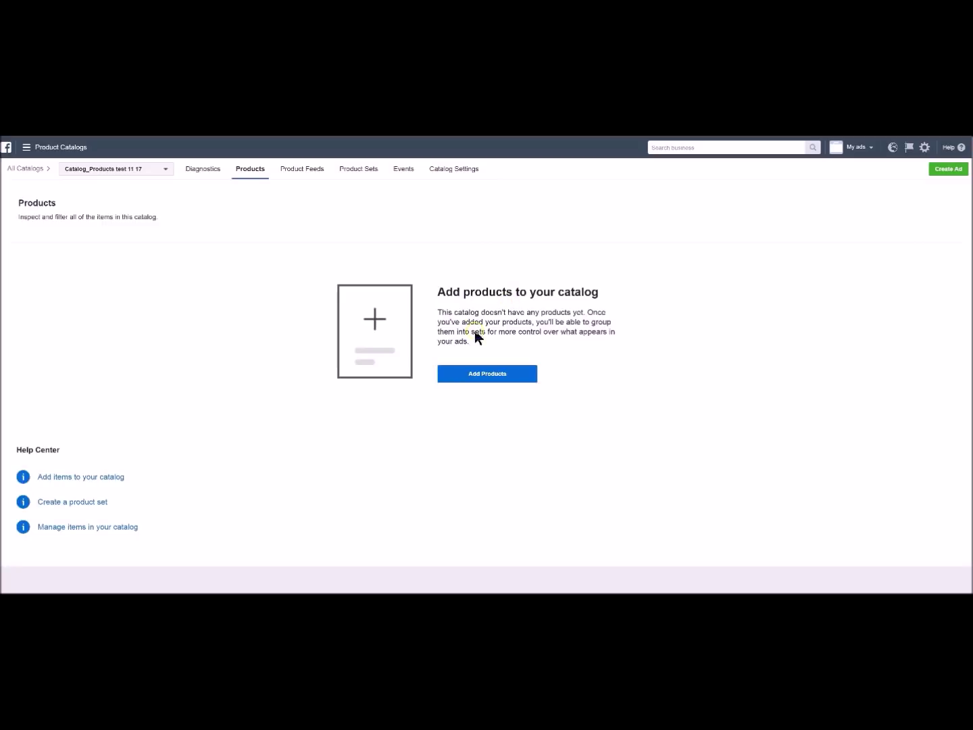
left_click(507, 382)
left_click(503, 378)
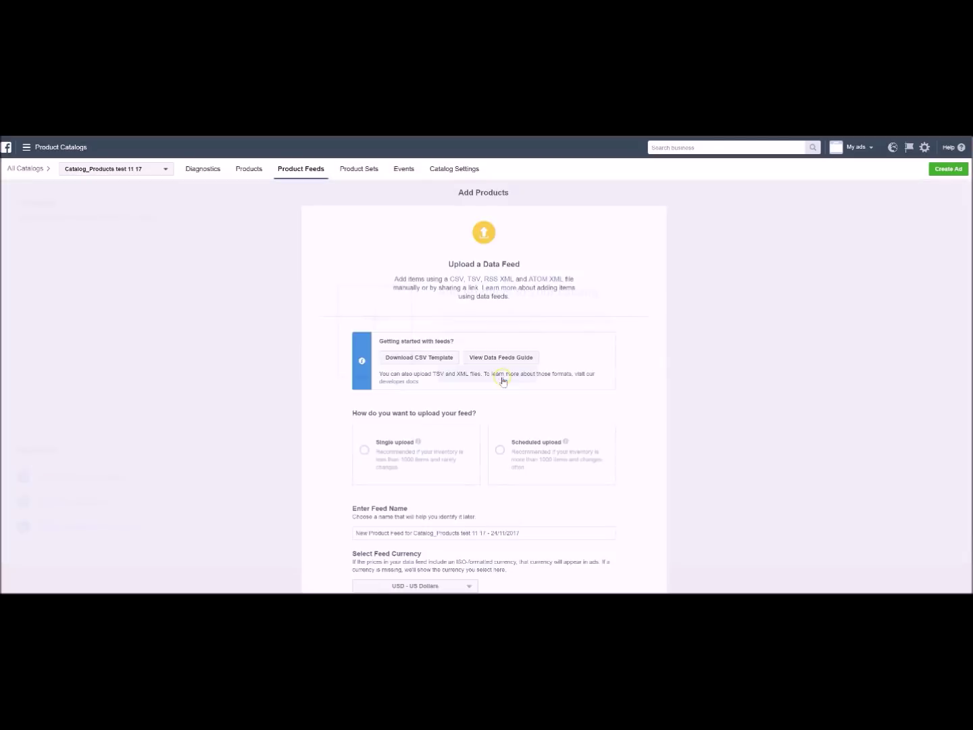
scroll(472, 388, "down", 2)
left_click(393, 373)
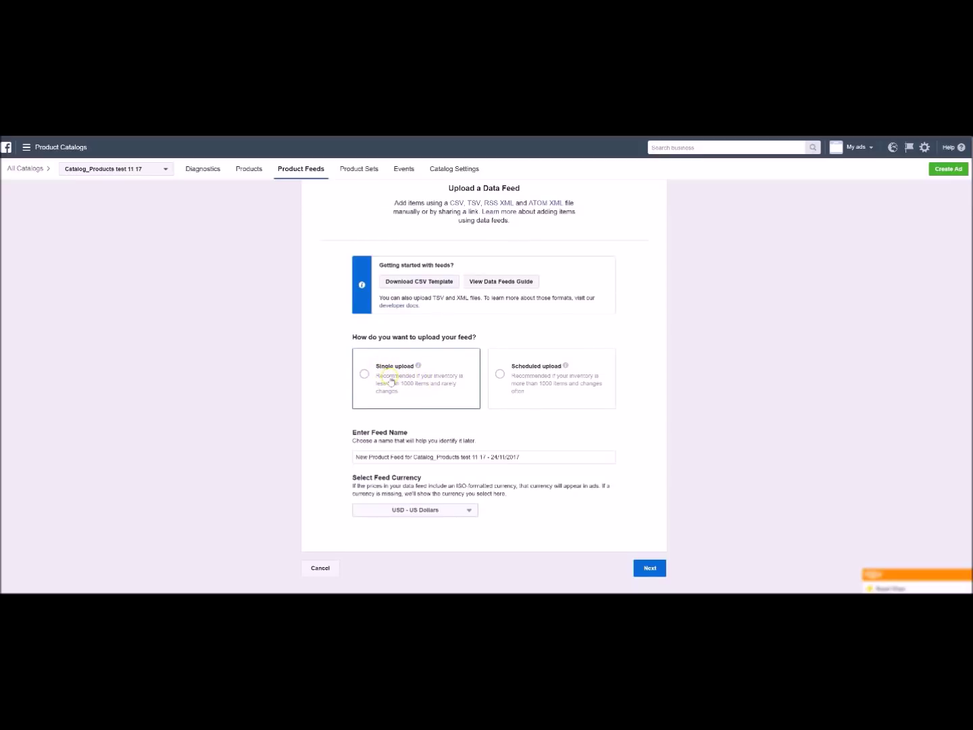
left_click(390, 381)
scroll(434, 390, "down", 1)
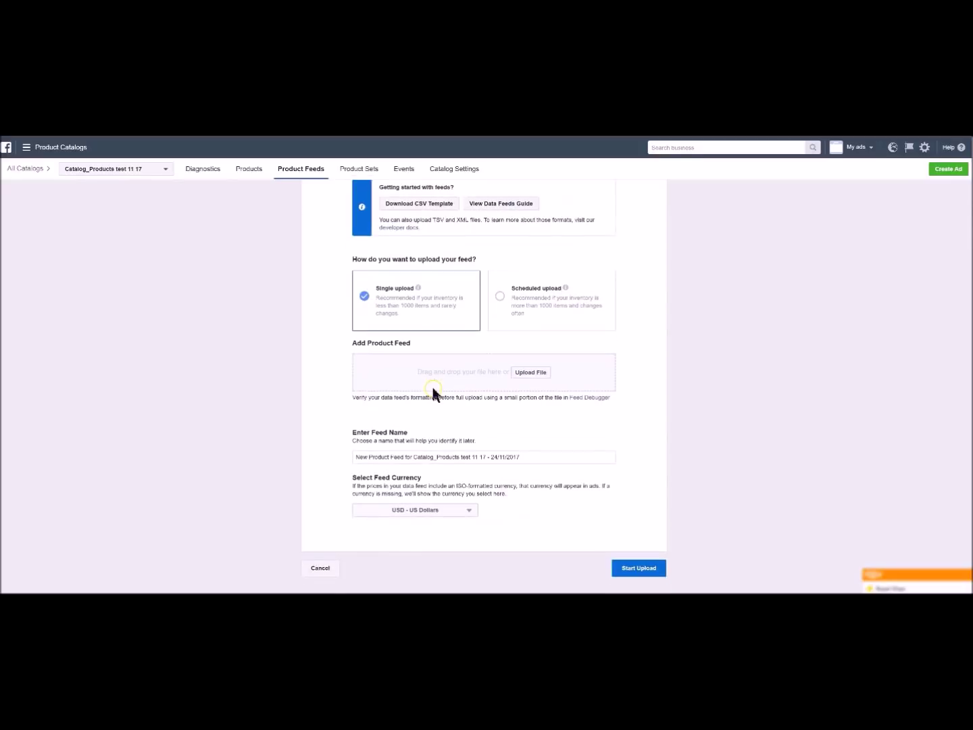
left_click(532, 373)
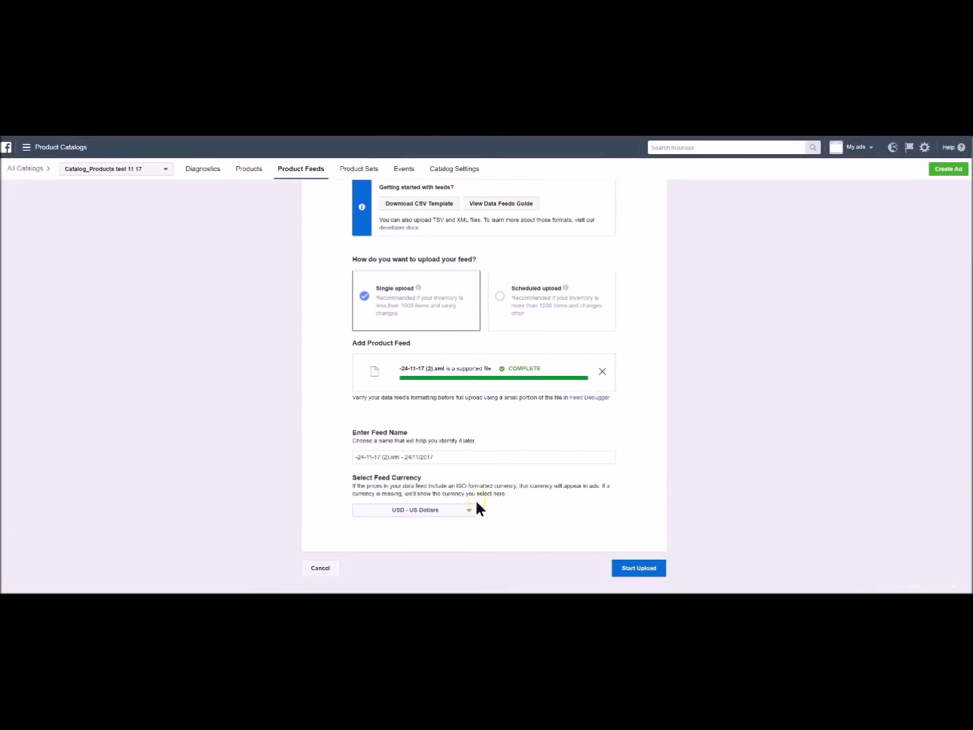
Set the feed currency to EUR - Euro and start the feed upload.
left_click(461, 511)
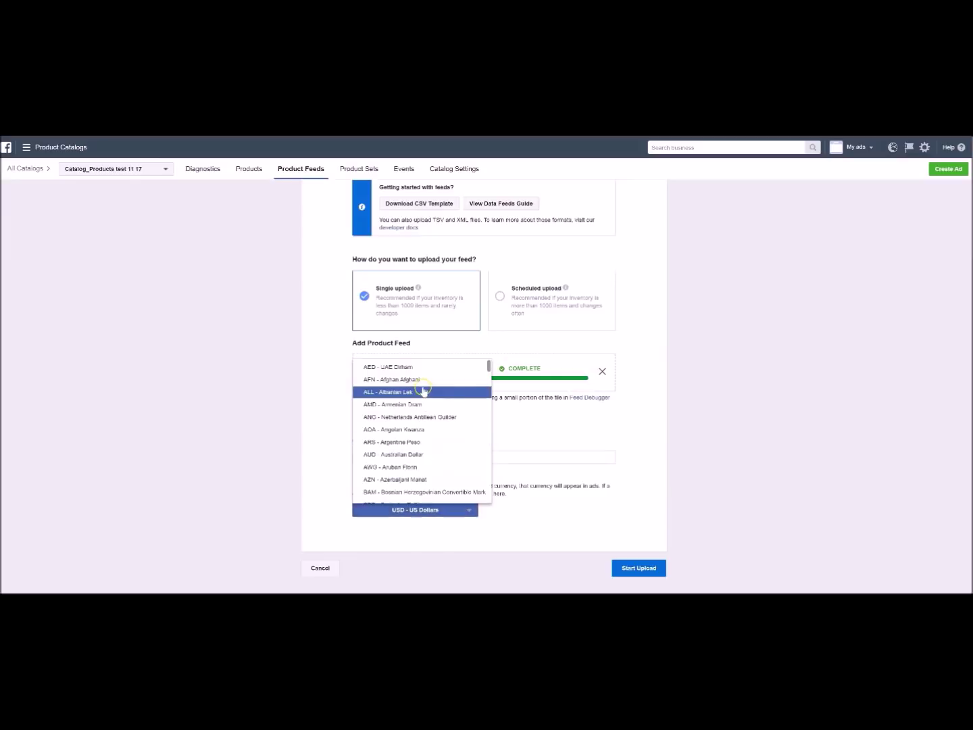
scroll(425, 405, "down", 8)
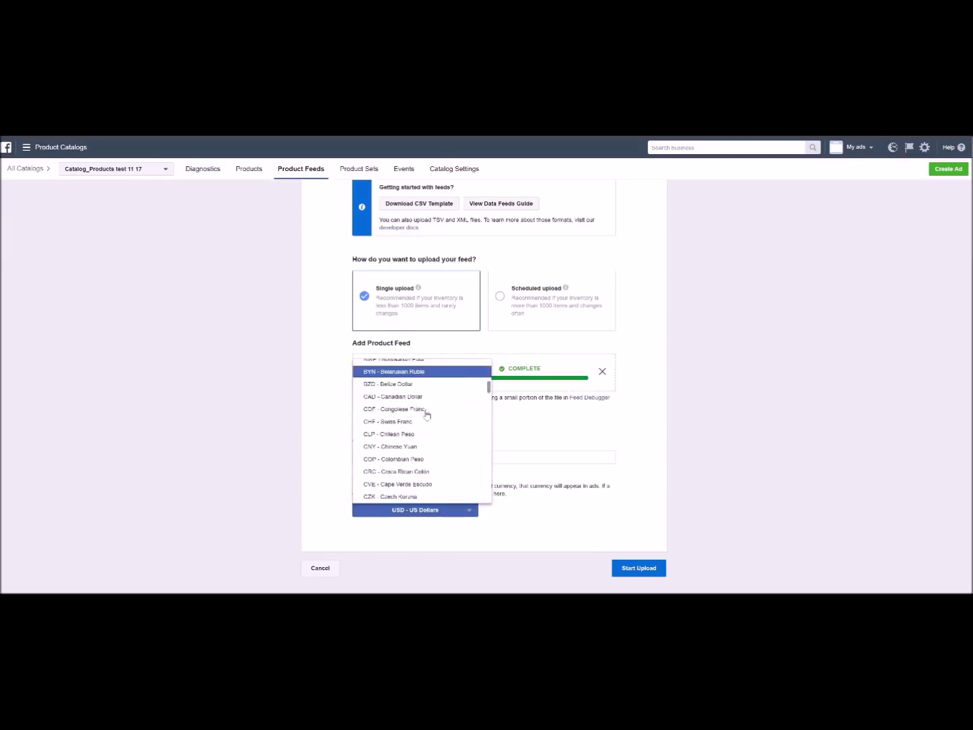
scroll(426, 415, "down", 3)
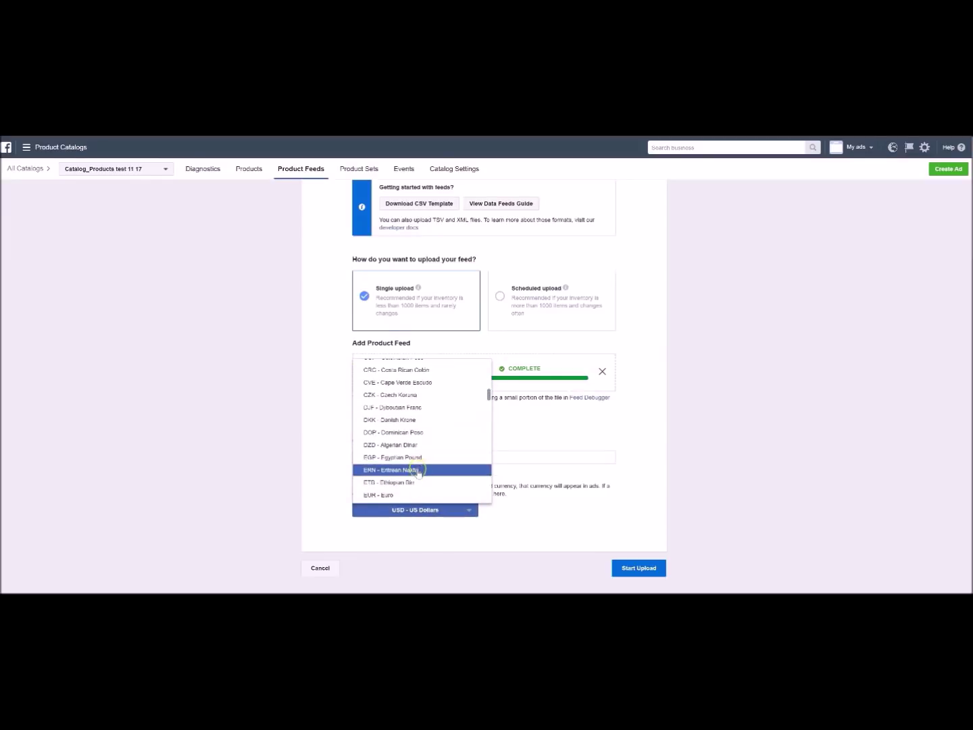
left_click(410, 495)
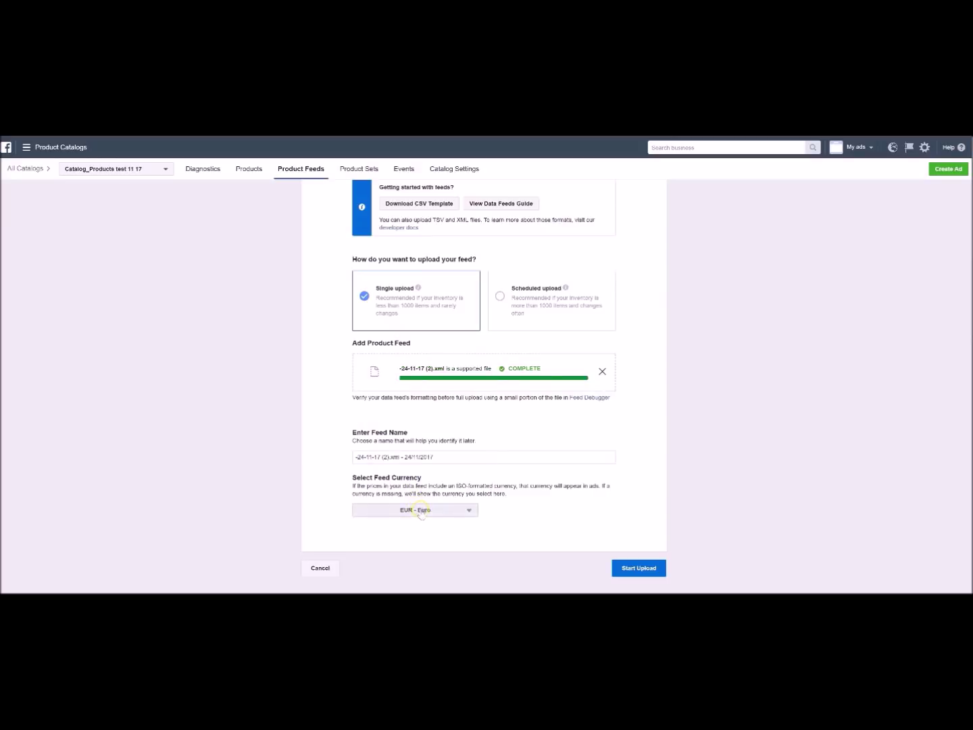
left_click(419, 511)
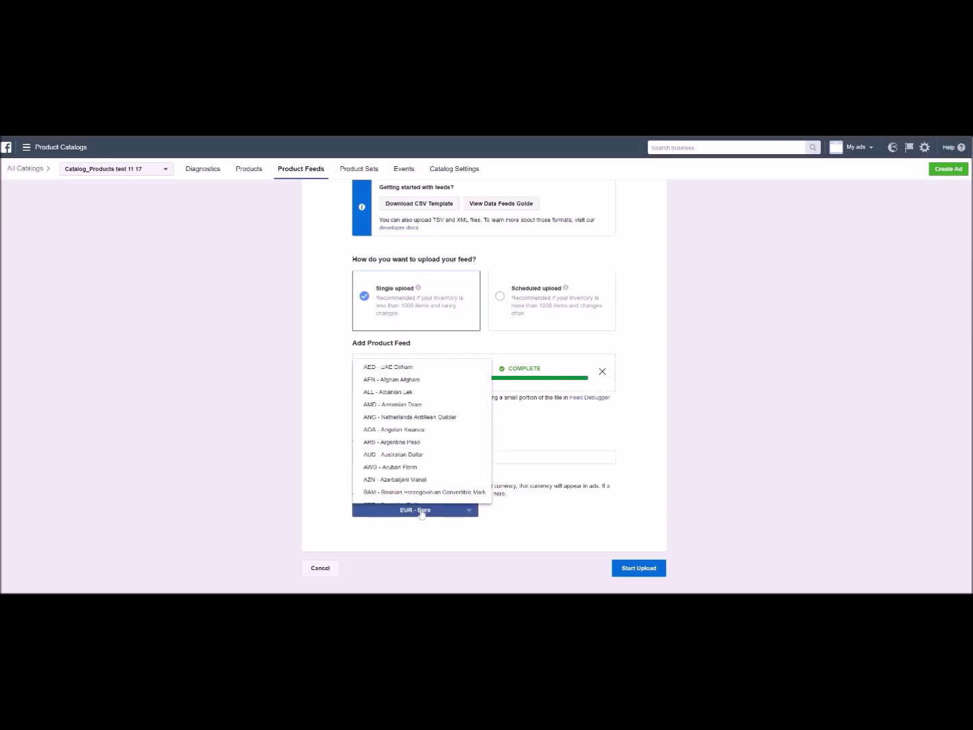
scroll(420, 499, "up", 3)
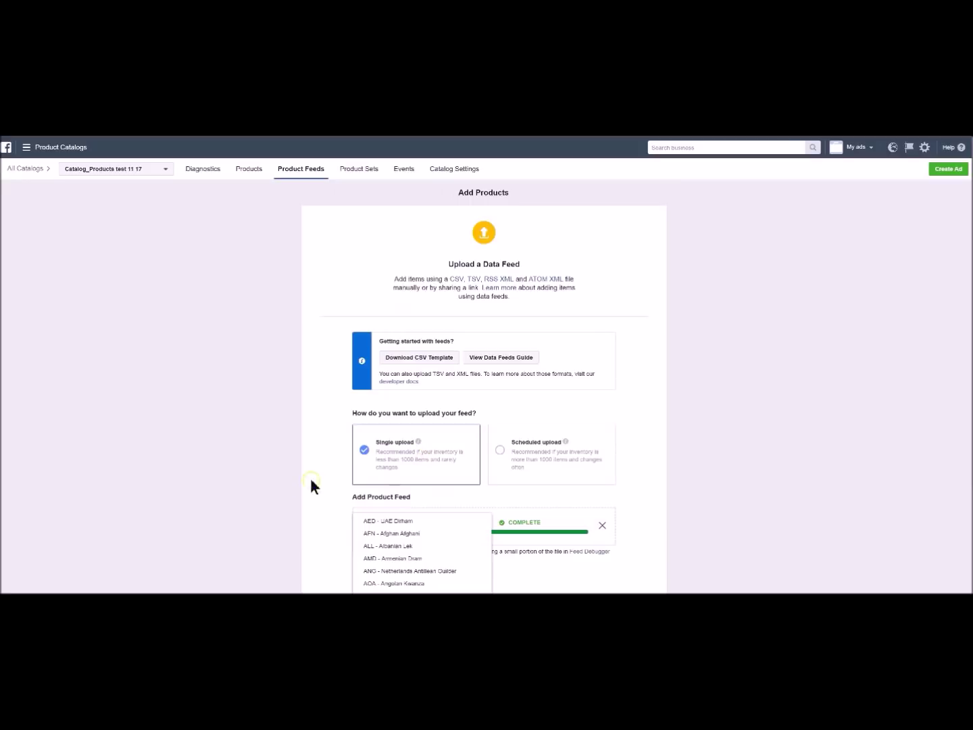
scroll(310, 477, "down", 1)
scroll(318, 475, "down", 2)
left_click(323, 458)
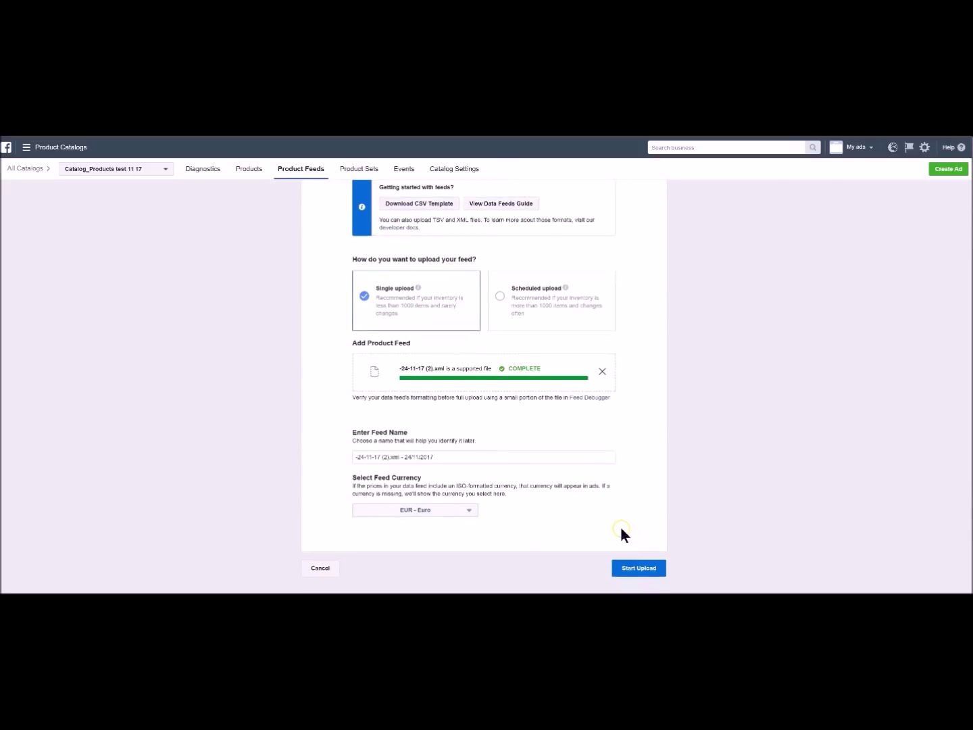
left_click(640, 568)
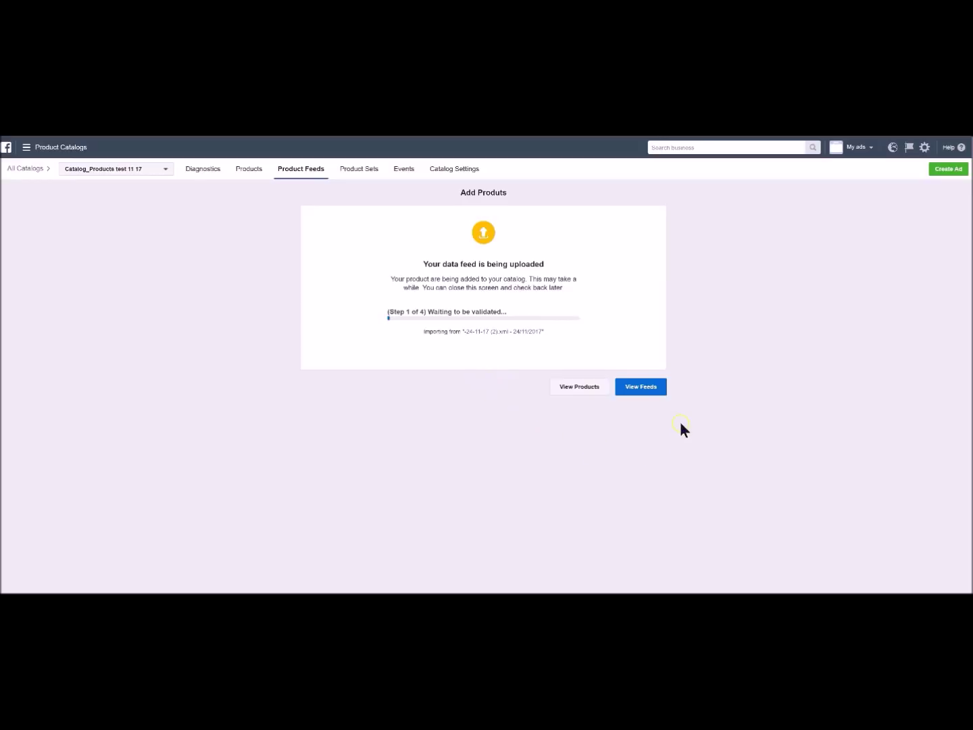
Open the uploaded feed's Products view and browse the imported T-shirts with euro prices.
left_click(634, 389)
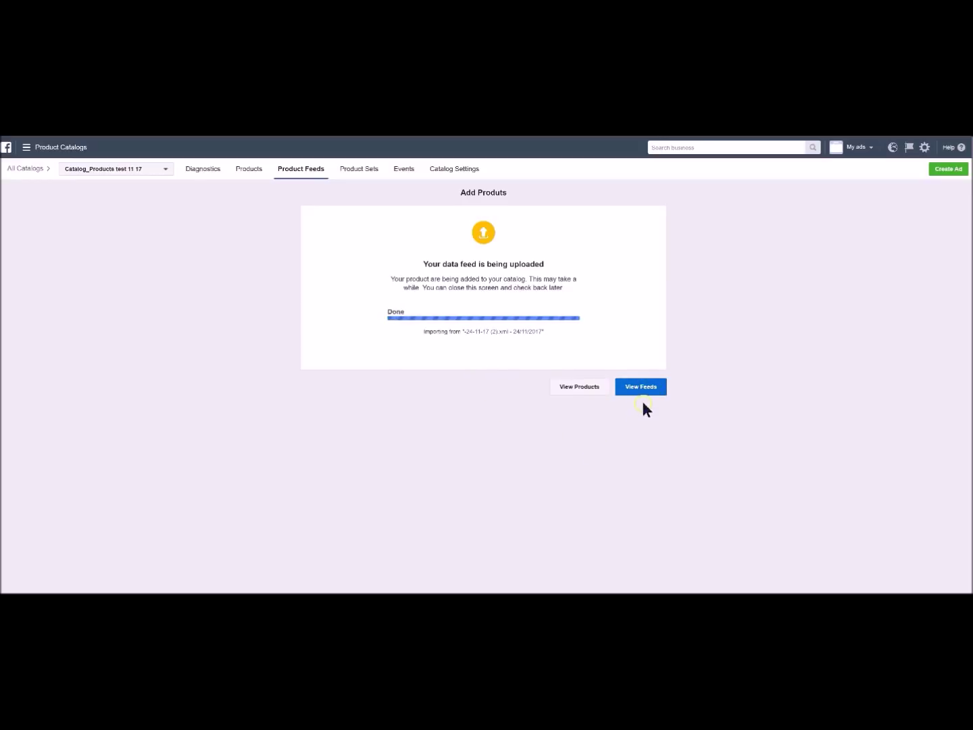
left_click(643, 390)
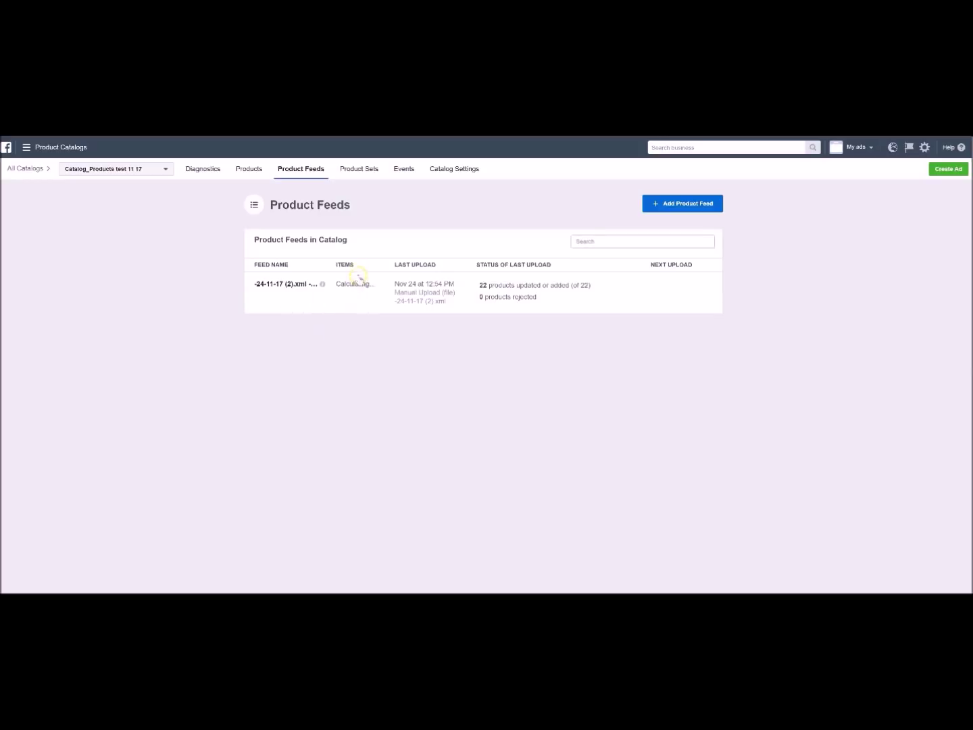
left_click(250, 174)
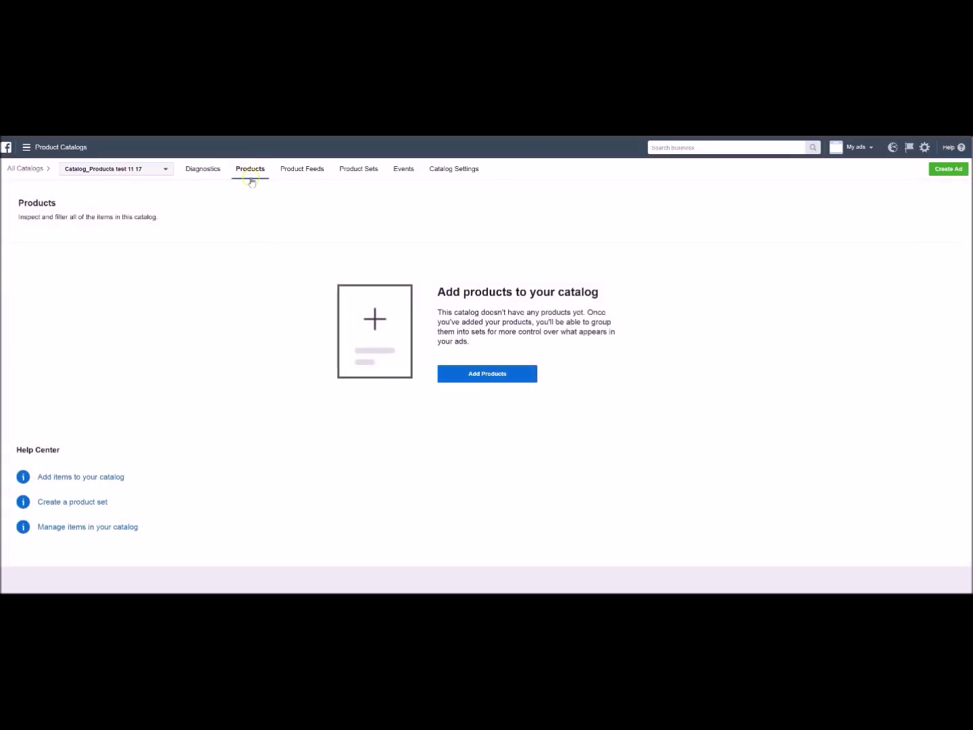
left_click(285, 170)
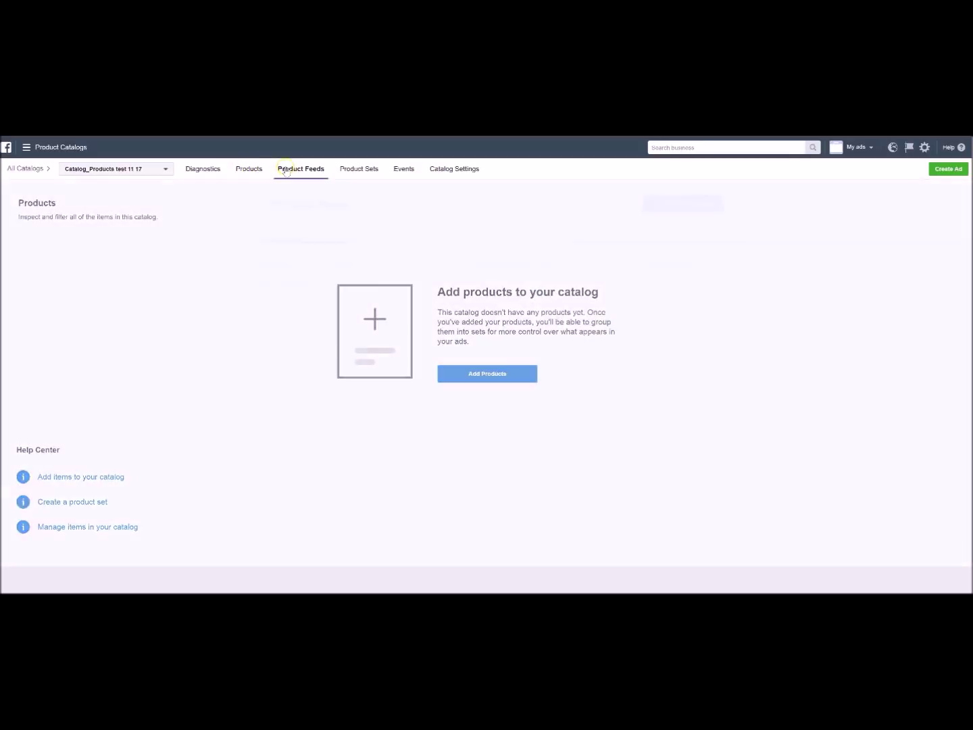
left_click(295, 283)
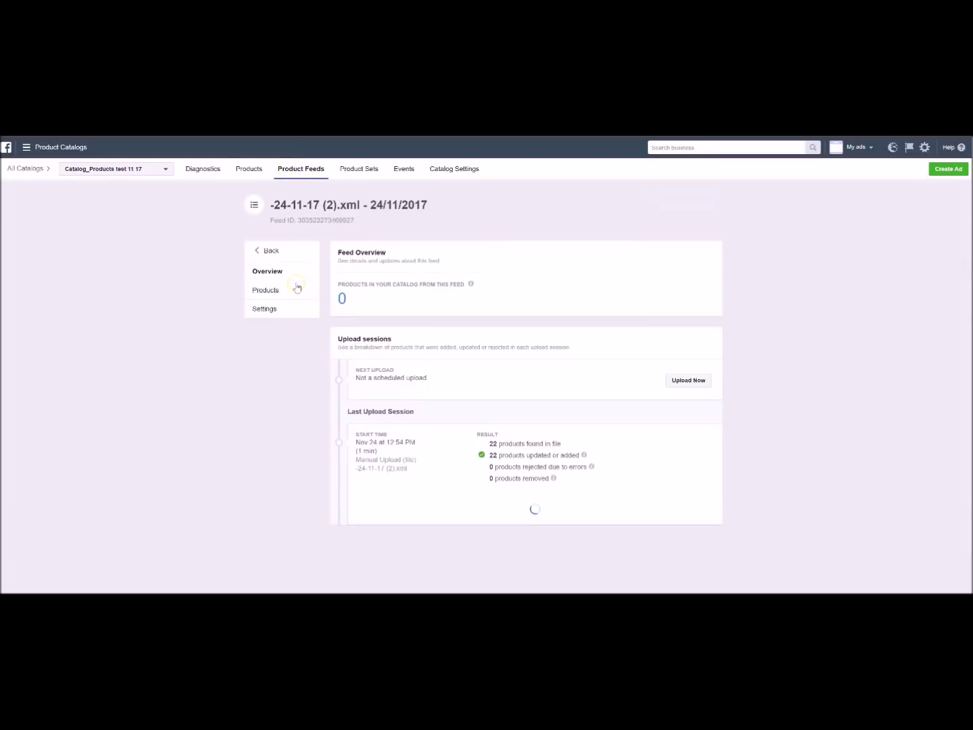
left_click(275, 289)
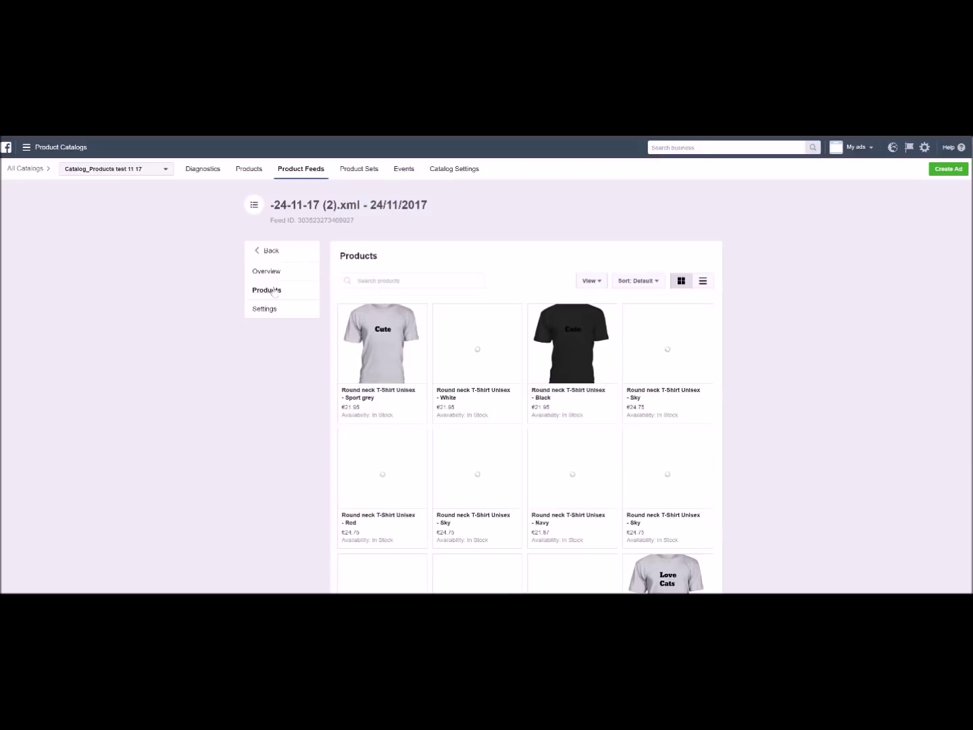
scroll(338, 388, "down", 5)
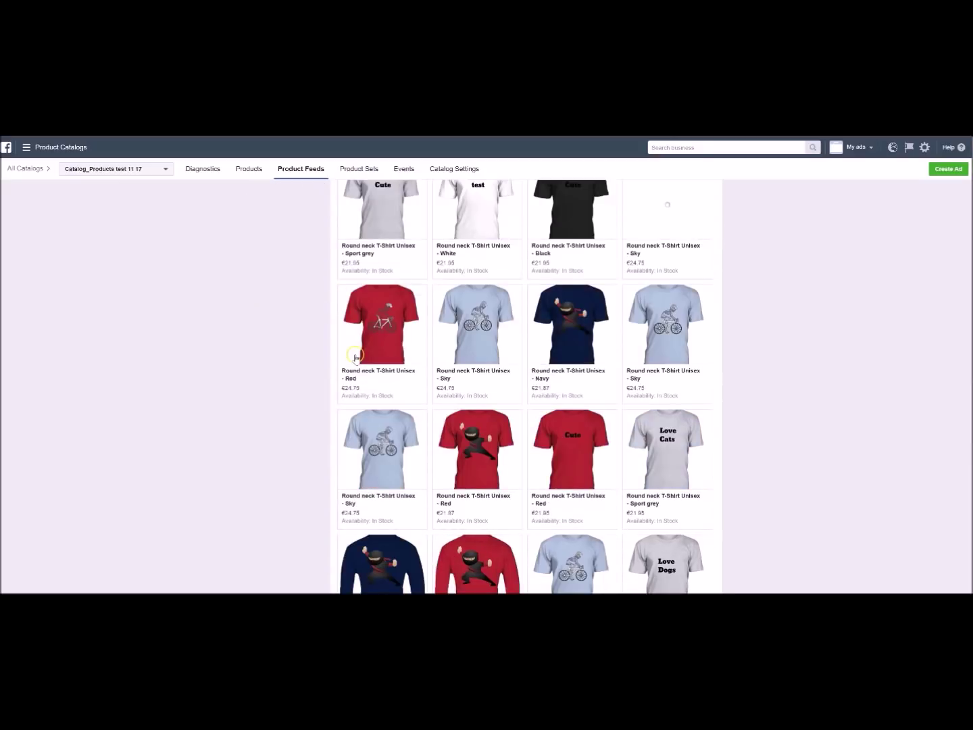
scroll(349, 386, "up", 5)
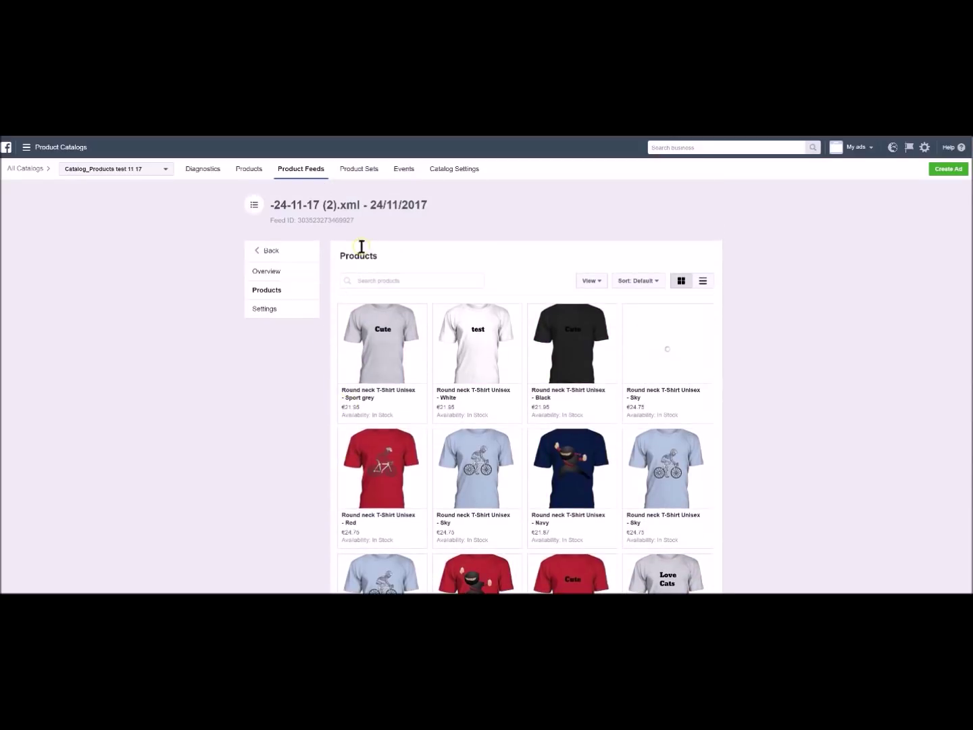
In Catalog Settings, associate the Tees pixel with the catalog and confirm.
left_click(453, 170)
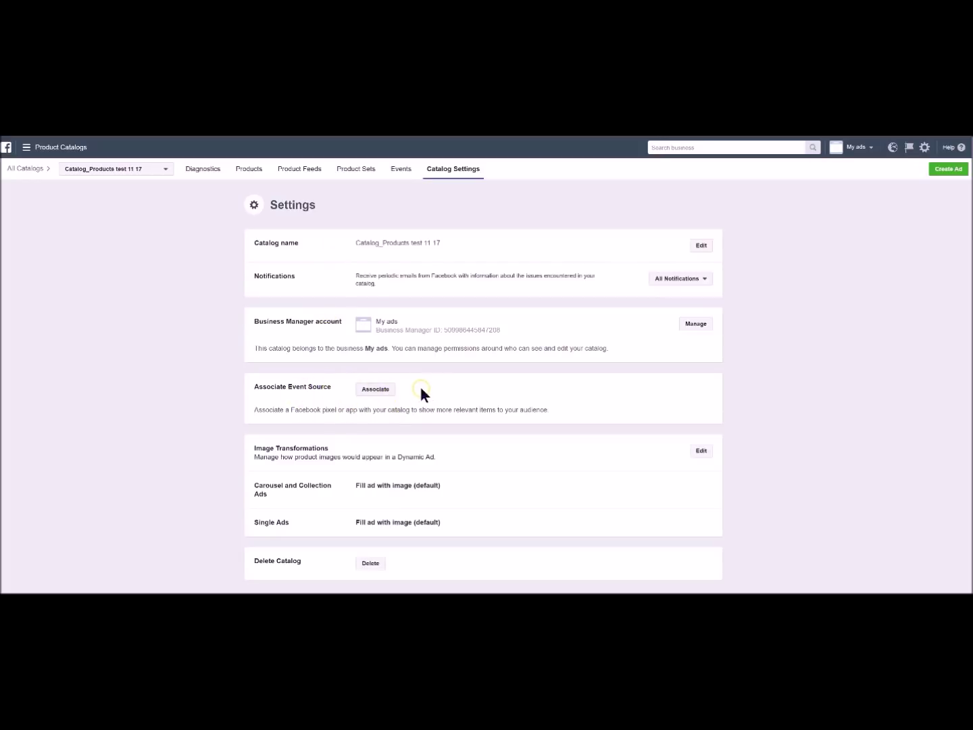
left_click(373, 389)
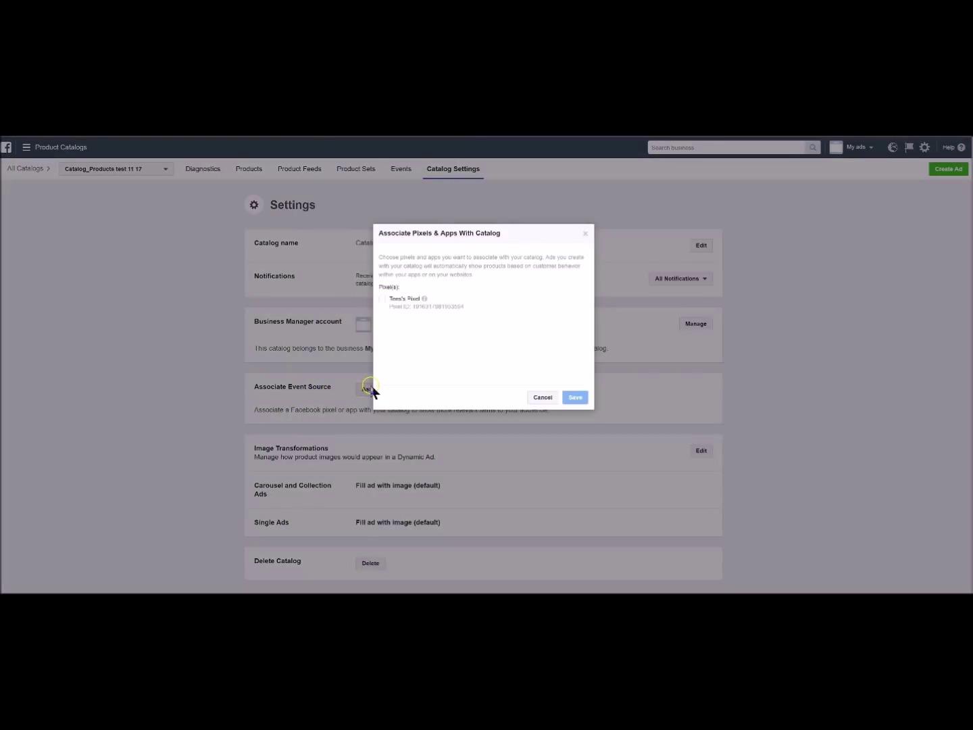
left_click(383, 301)
left_click(573, 399)
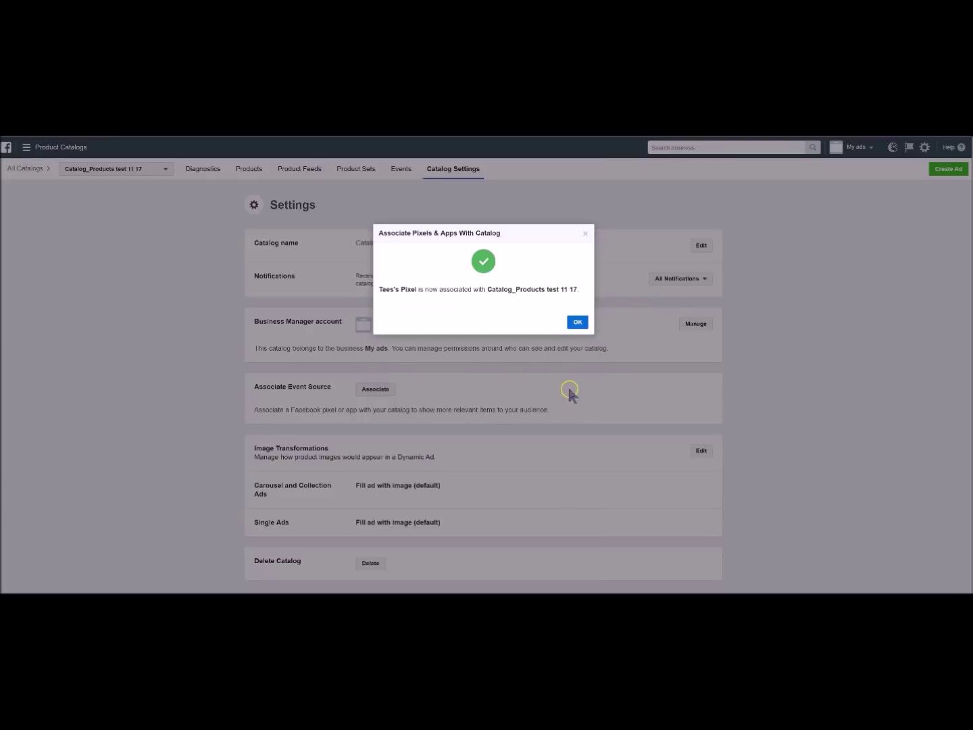
left_click(578, 322)
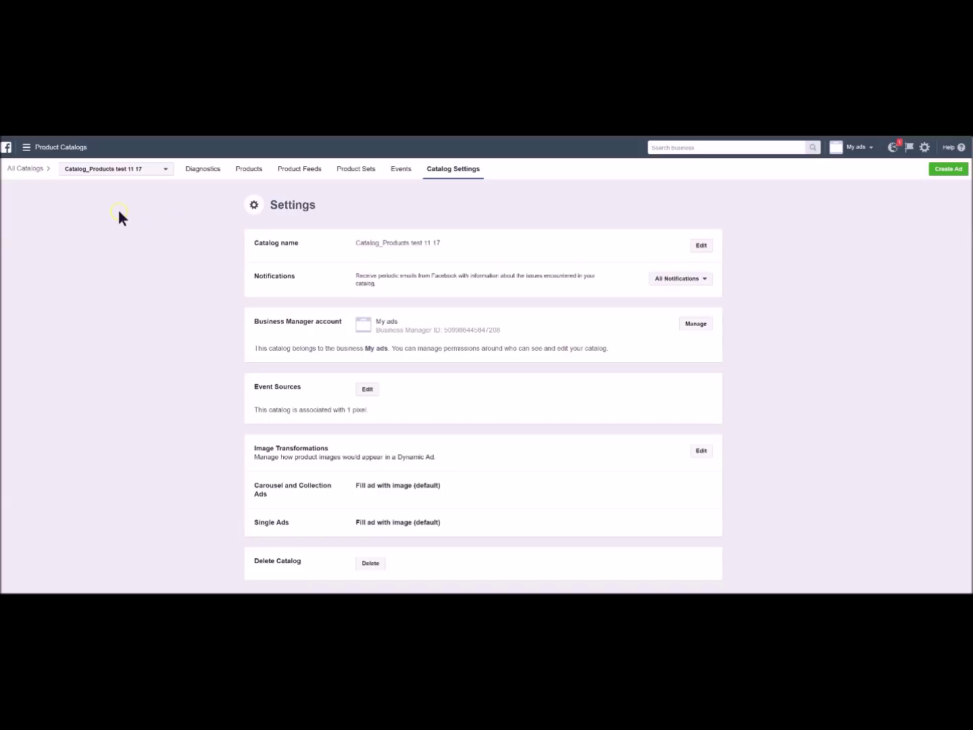
left_click(80, 148)
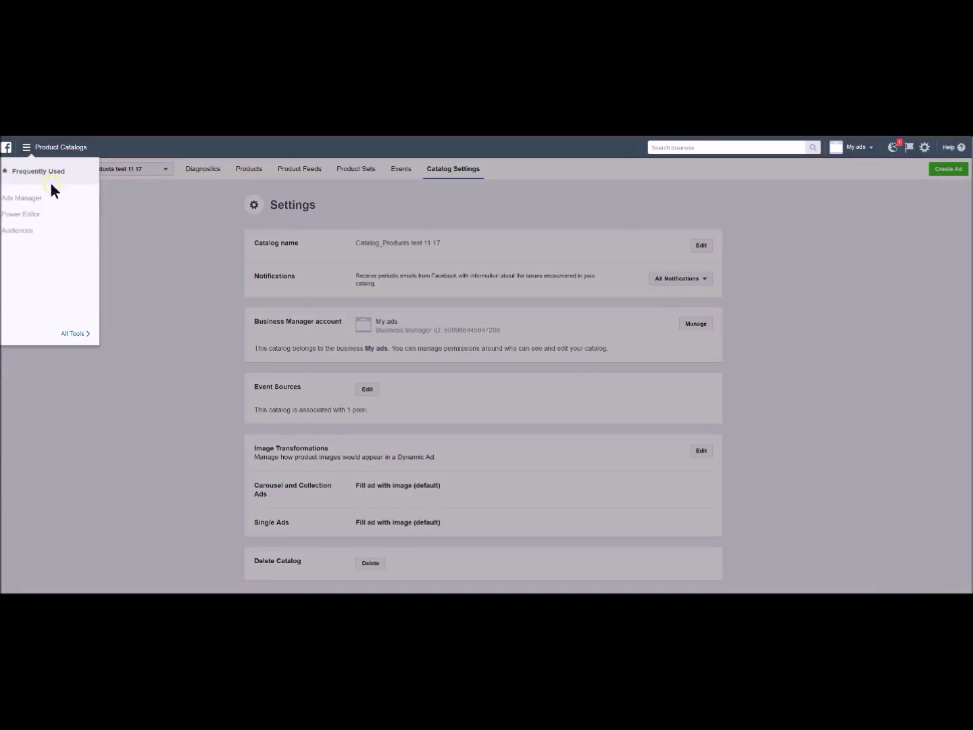
Start over in Ads Manager with a Product catalog sales campaign using Catalog_Products test 11 17.
left_click(40, 200)
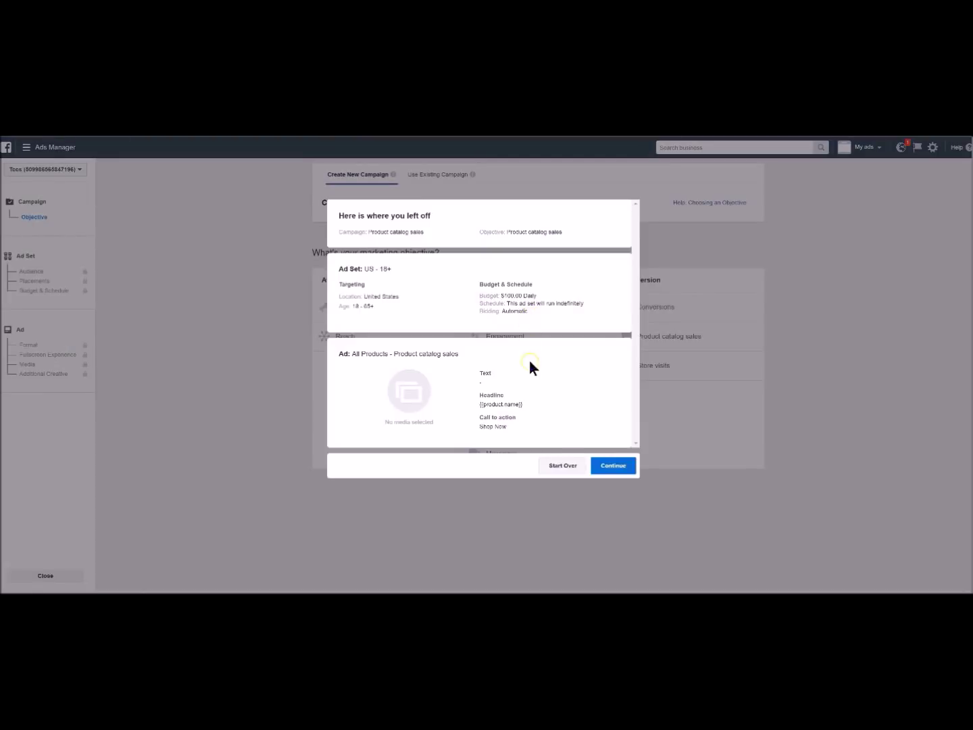
left_click(568, 467)
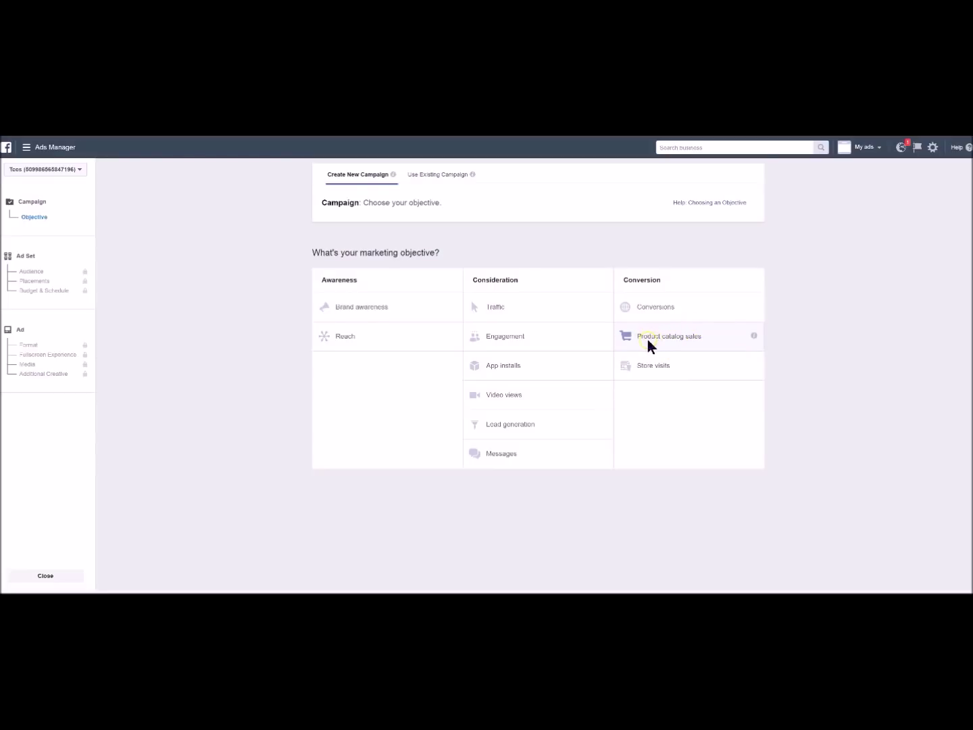
left_click(677, 337)
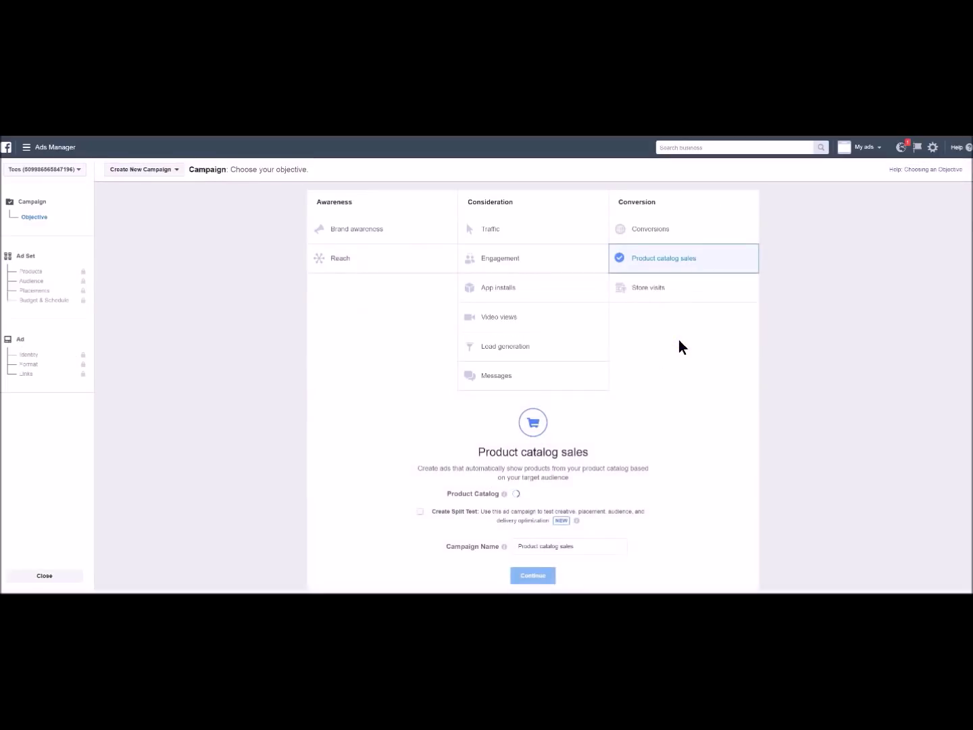
scroll(666, 422, "down", 1)
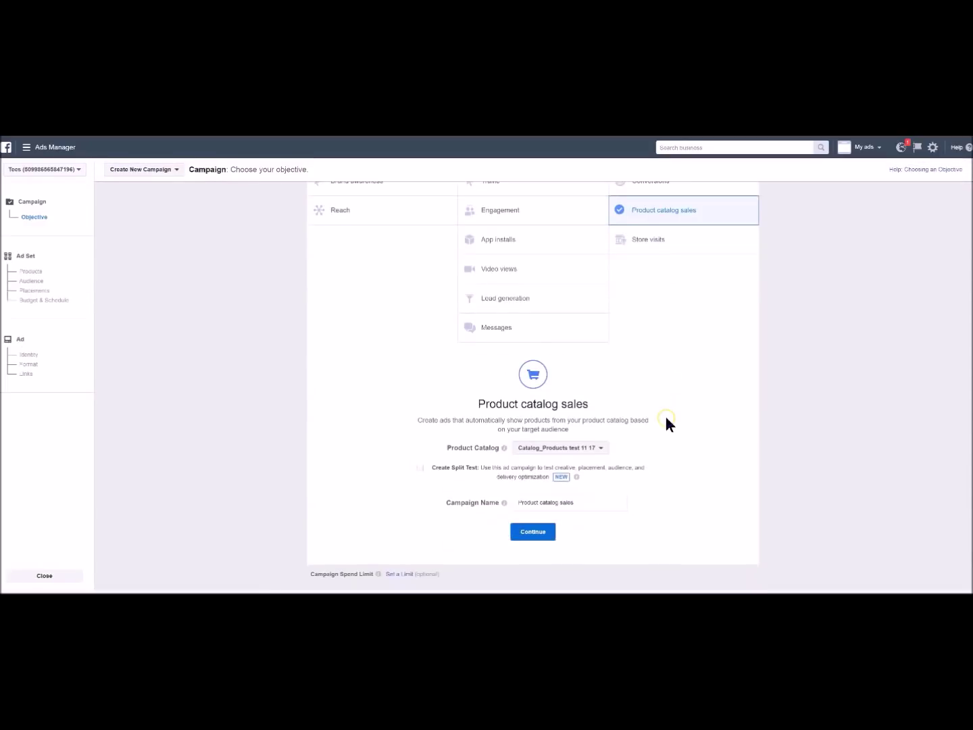
left_click(547, 449)
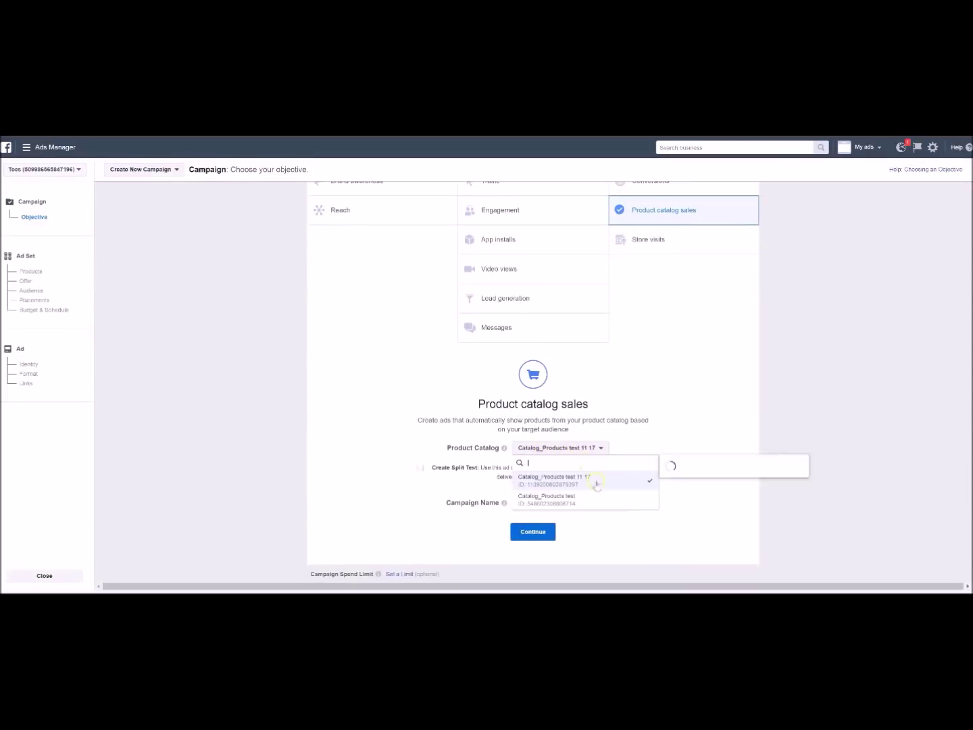
left_click(593, 480)
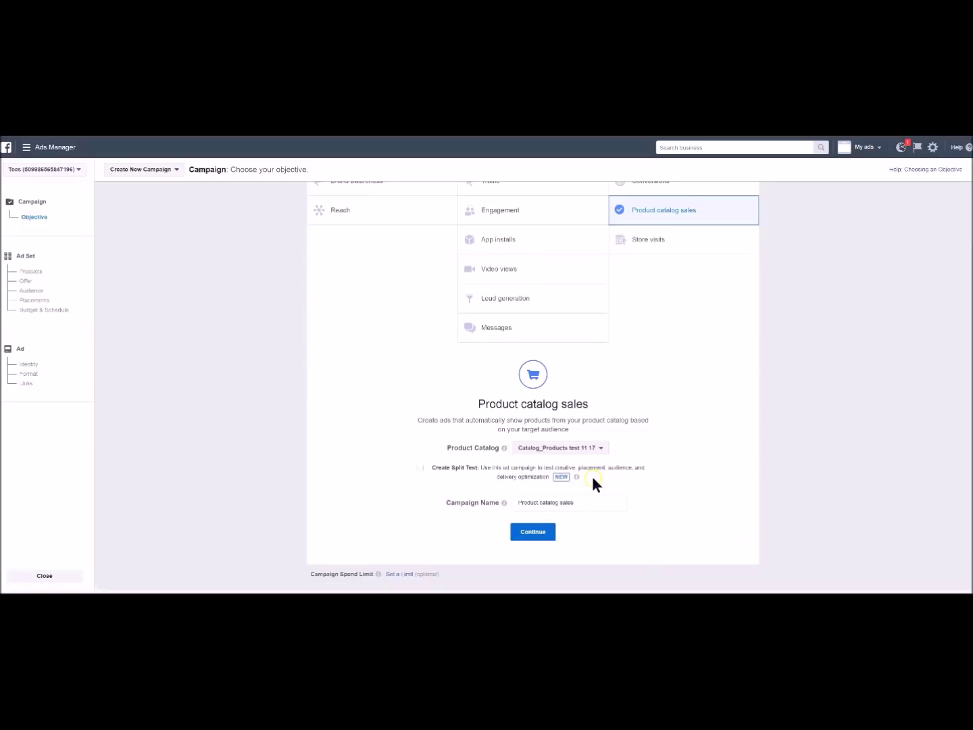
Change the ad set's viewed-or-added-to-cart retargeting window from 14 to 180 days.
left_click(533, 532)
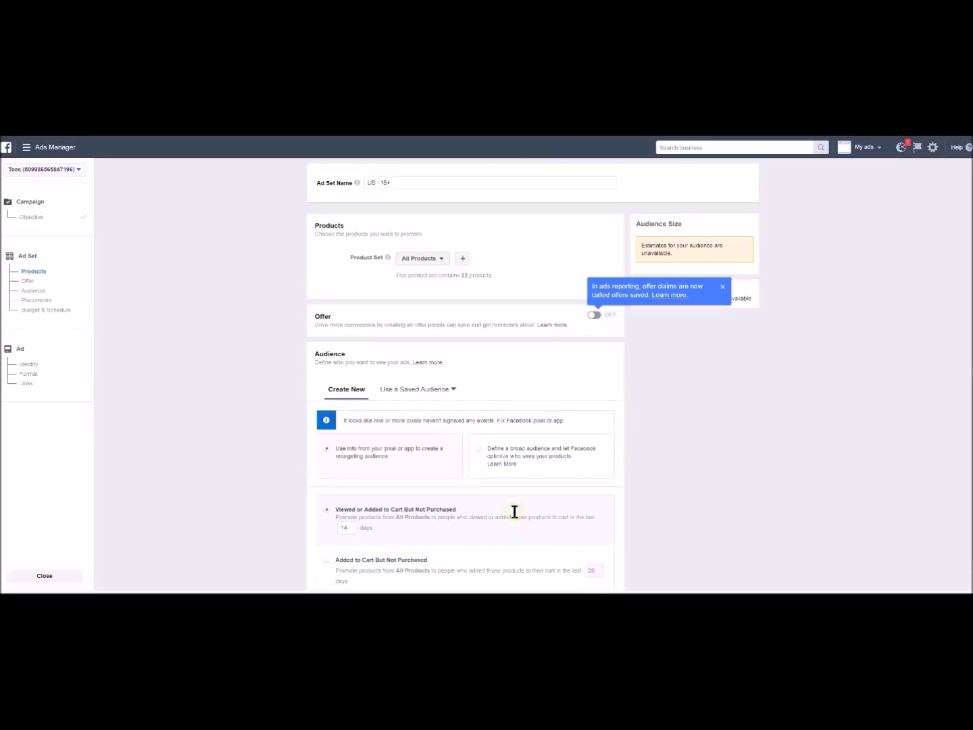
scroll(384, 424, "down", 2)
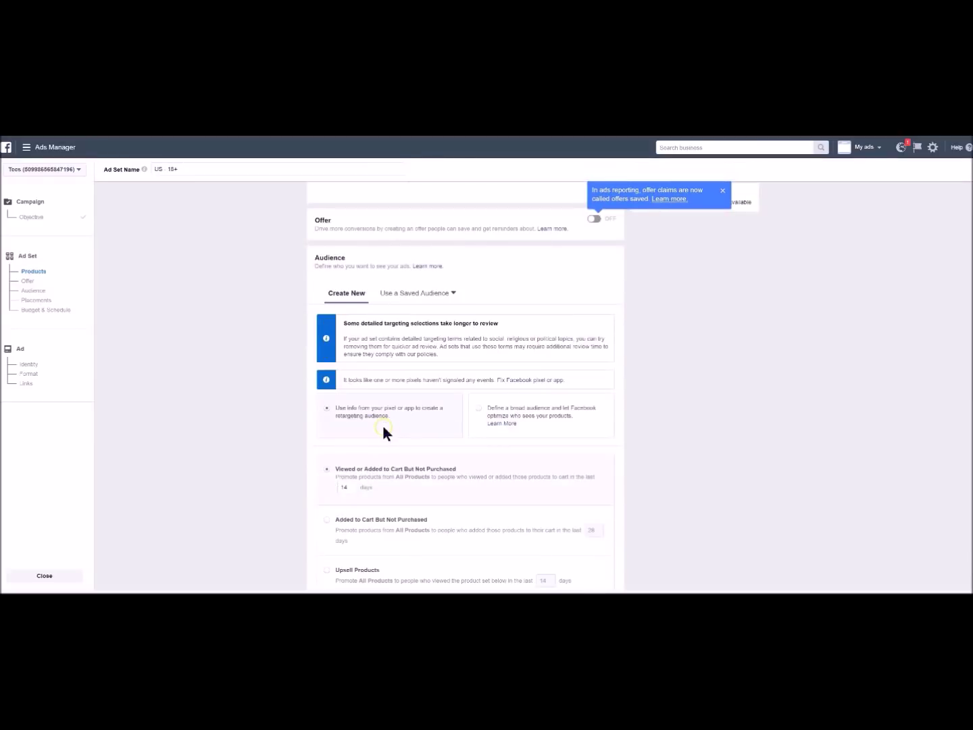
scroll(292, 398, "down", 2)
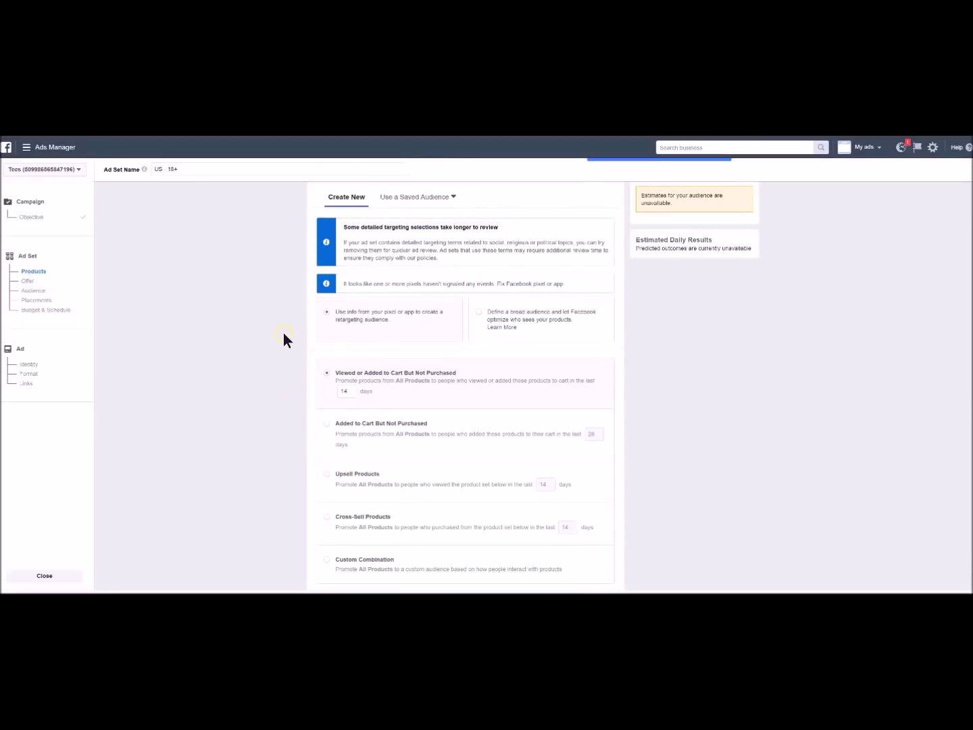
scroll(296, 338, "down", 1)
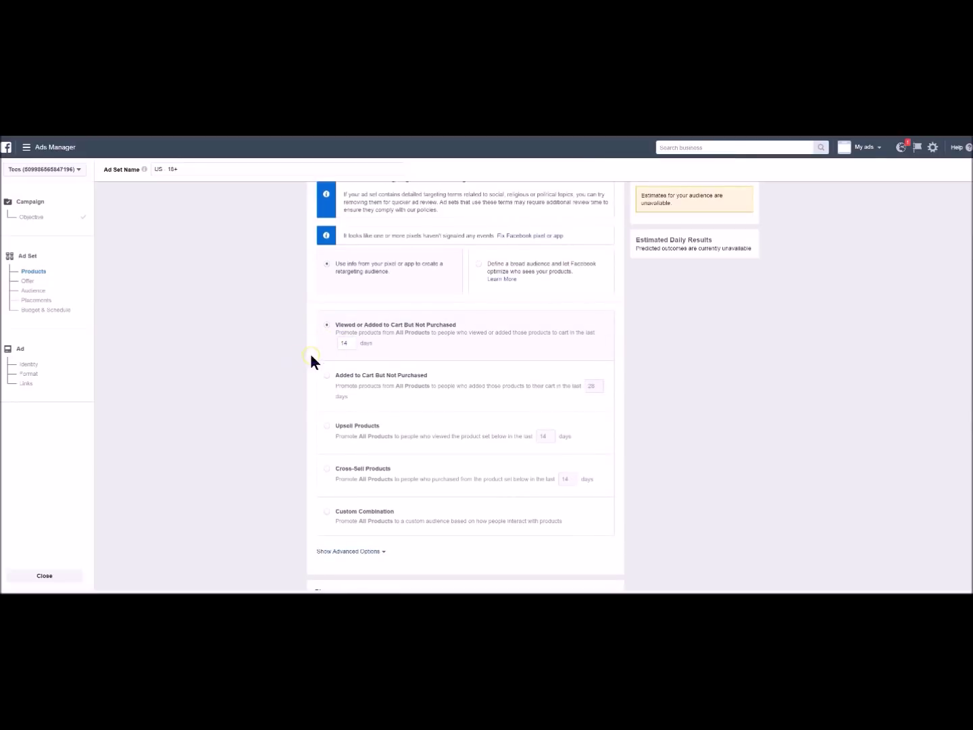
left_click(345, 344)
left_click_drag(344, 344, 338, 343)
type("180")
left_click(449, 353)
scroll(464, 345, "down", 1)
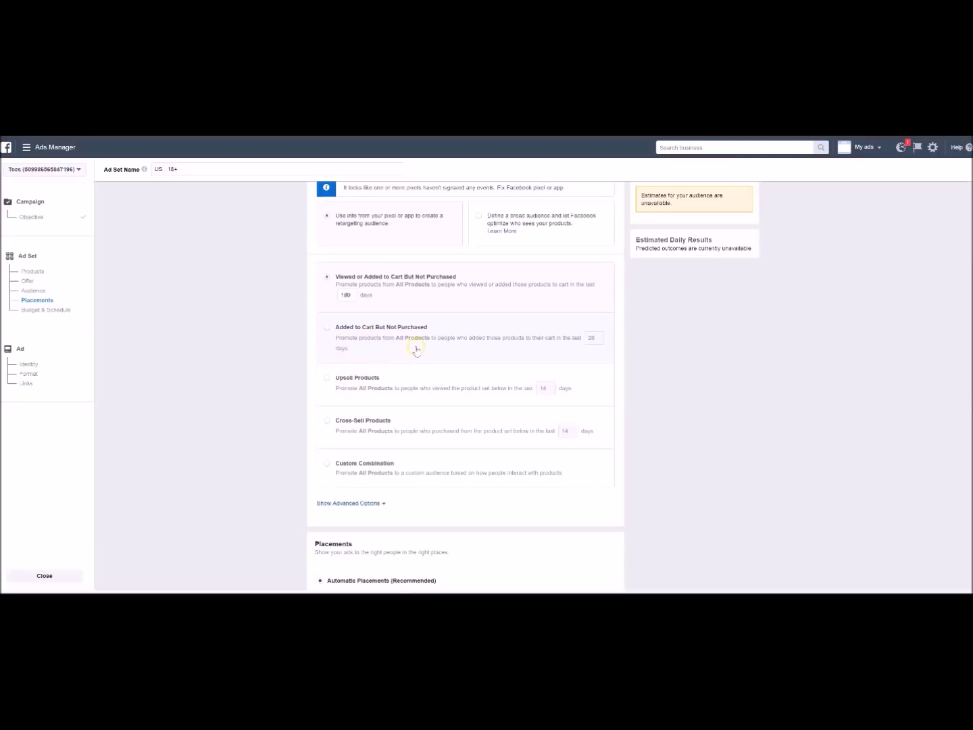
Try Upsell, Cross-Sell and Custom Combination retargeting, then review the $100.00 daily continuous budget.
left_click(369, 380)
scroll(383, 392, "down", 2)
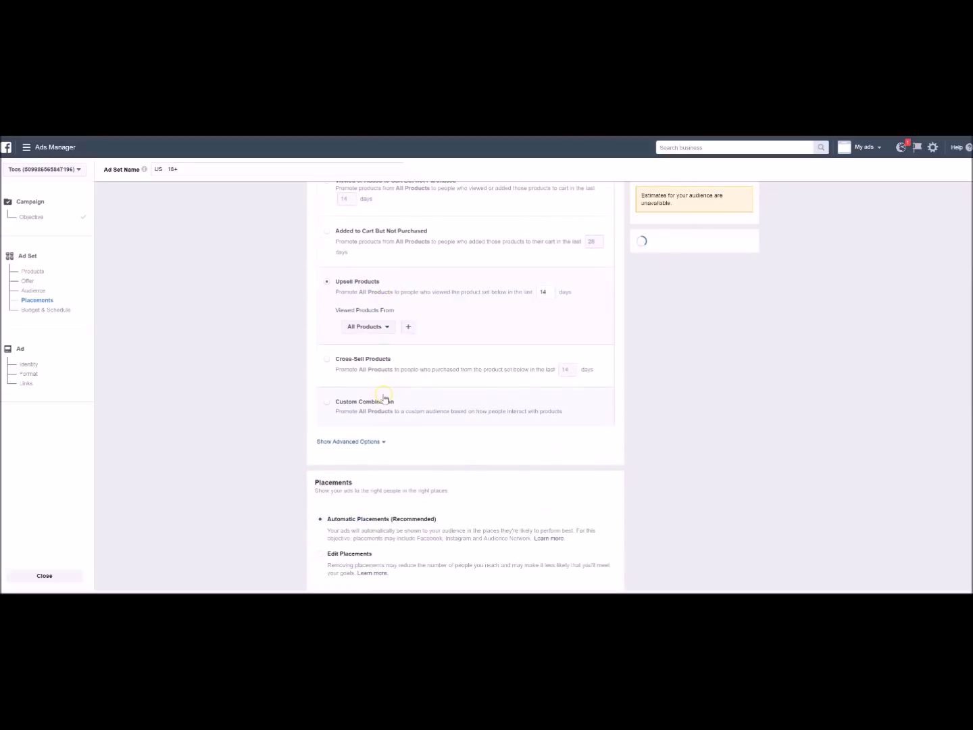
left_click(386, 328)
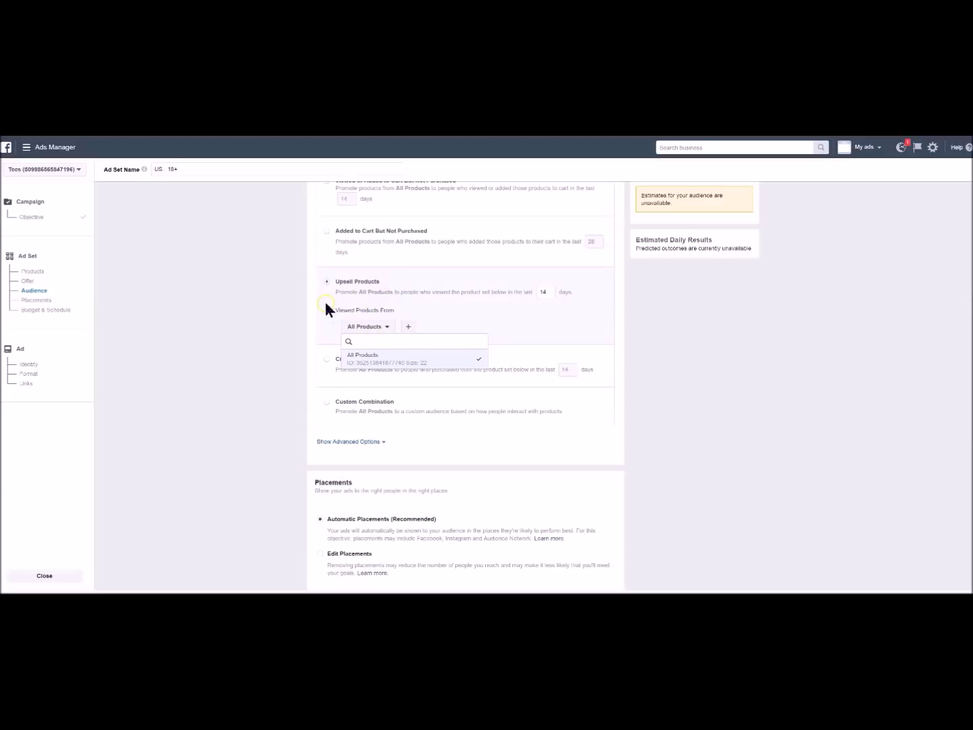
left_click(327, 358)
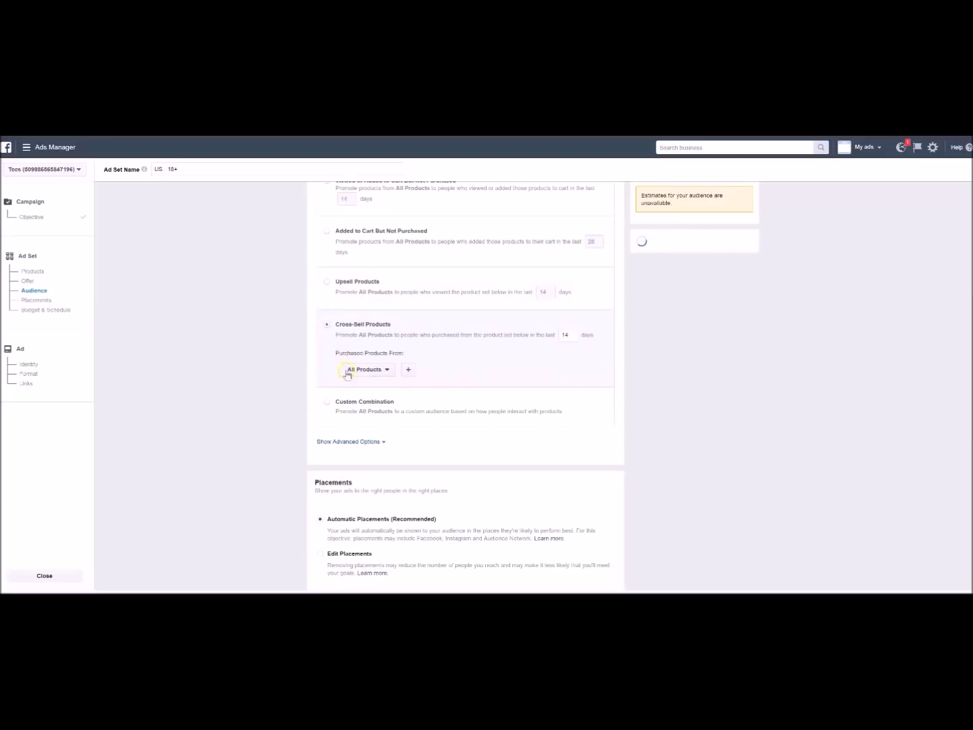
left_click(355, 403)
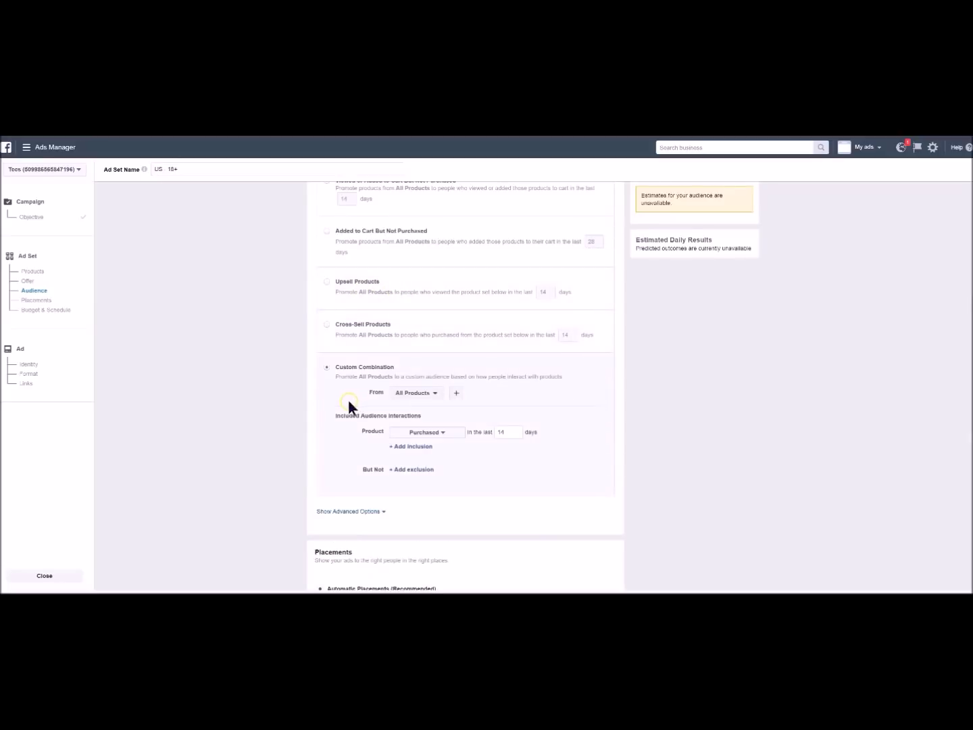
scroll(341, 410, "down", 1)
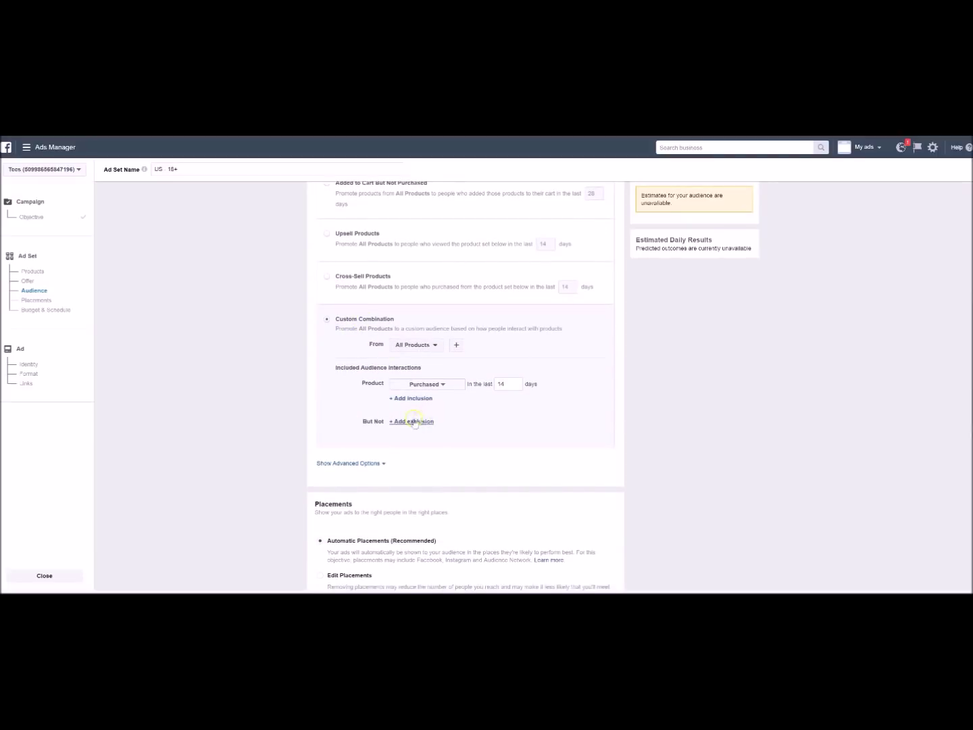
scroll(351, 429, "down", 5)
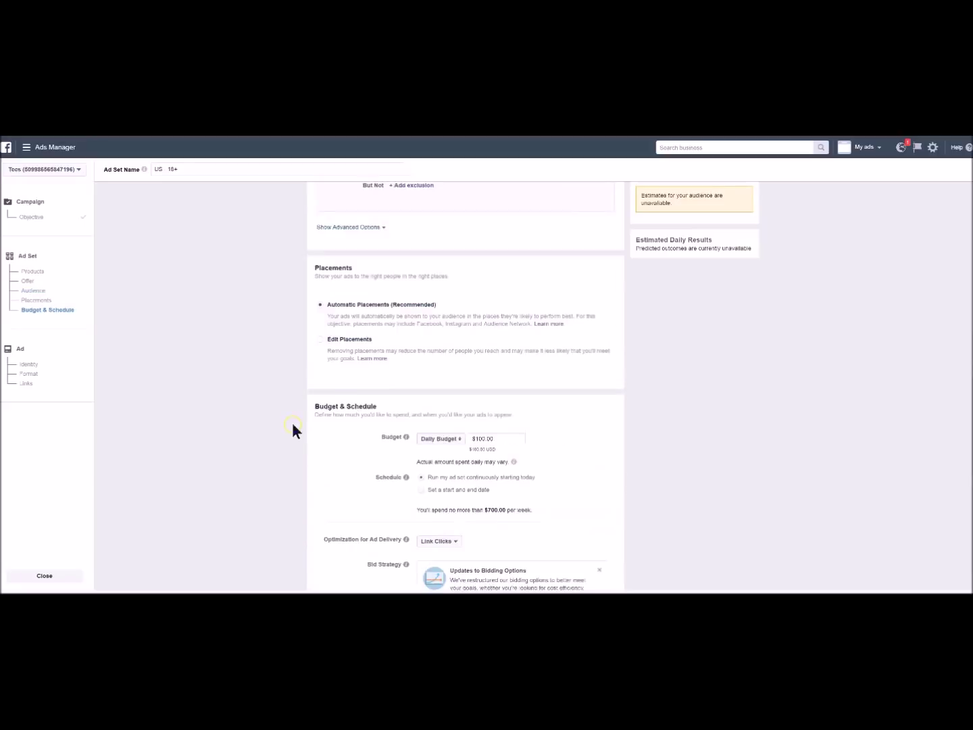
scroll(292, 423, "down", 4)
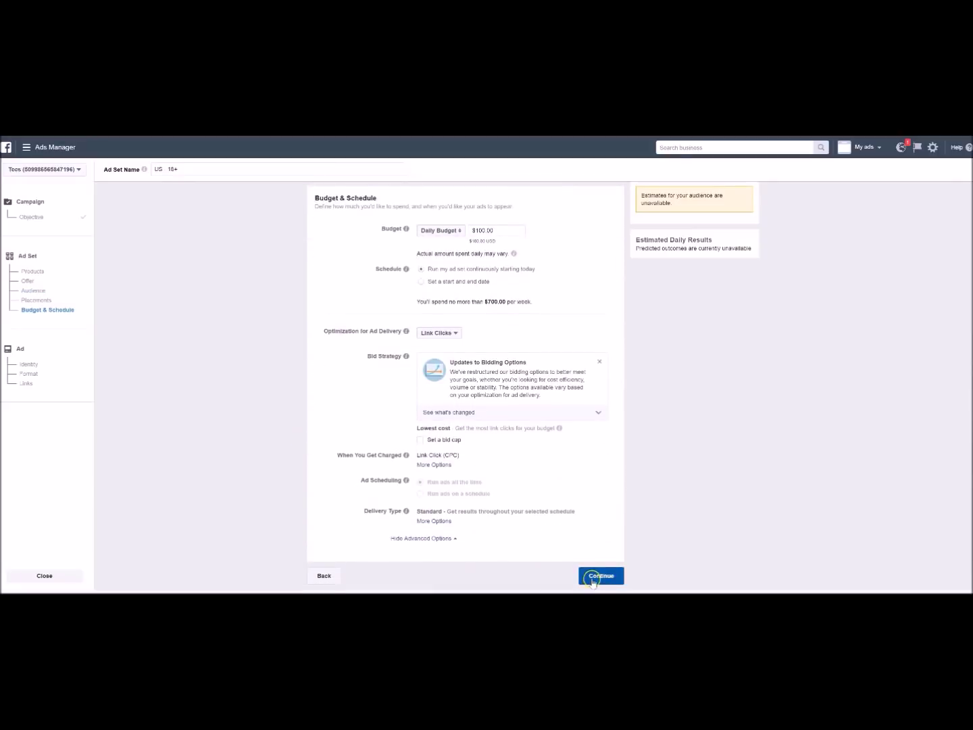
left_click(593, 576)
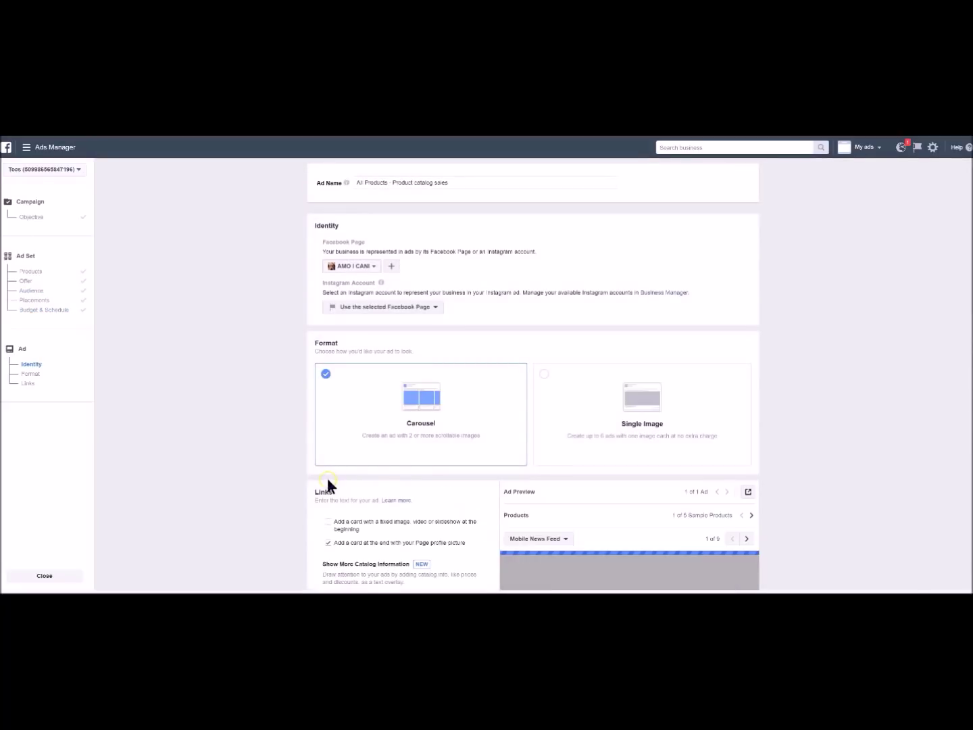
Preview the carousel ad as a Desktop News Feed post.
scroll(300, 477, "down", 2)
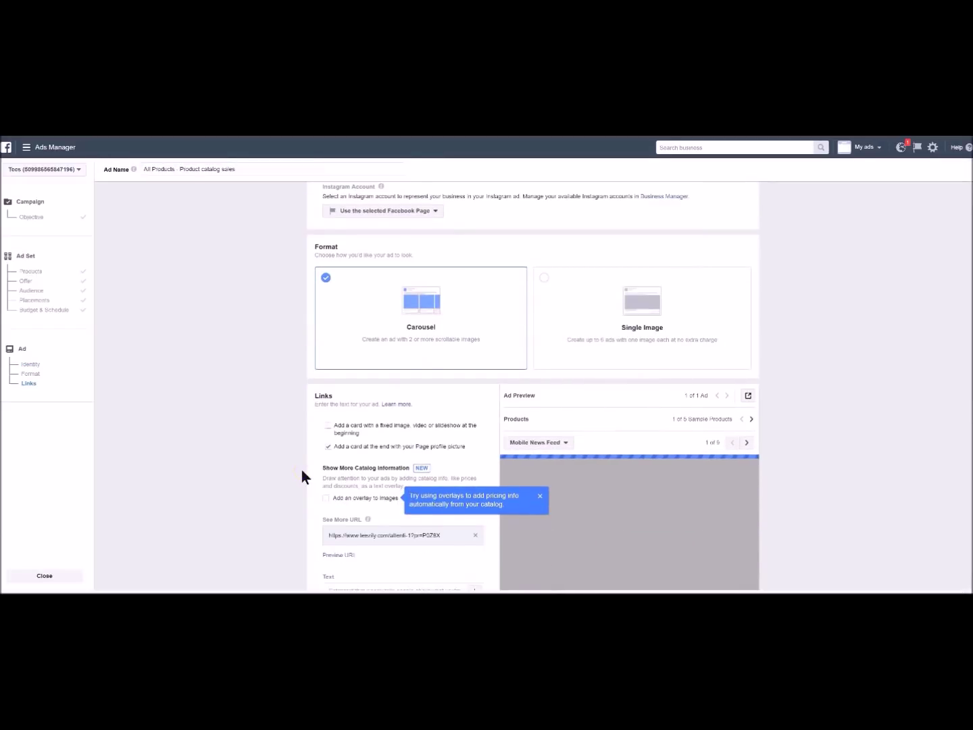
scroll(301, 476, "down", 1)
scroll(301, 472, "down", 2)
left_click(326, 409)
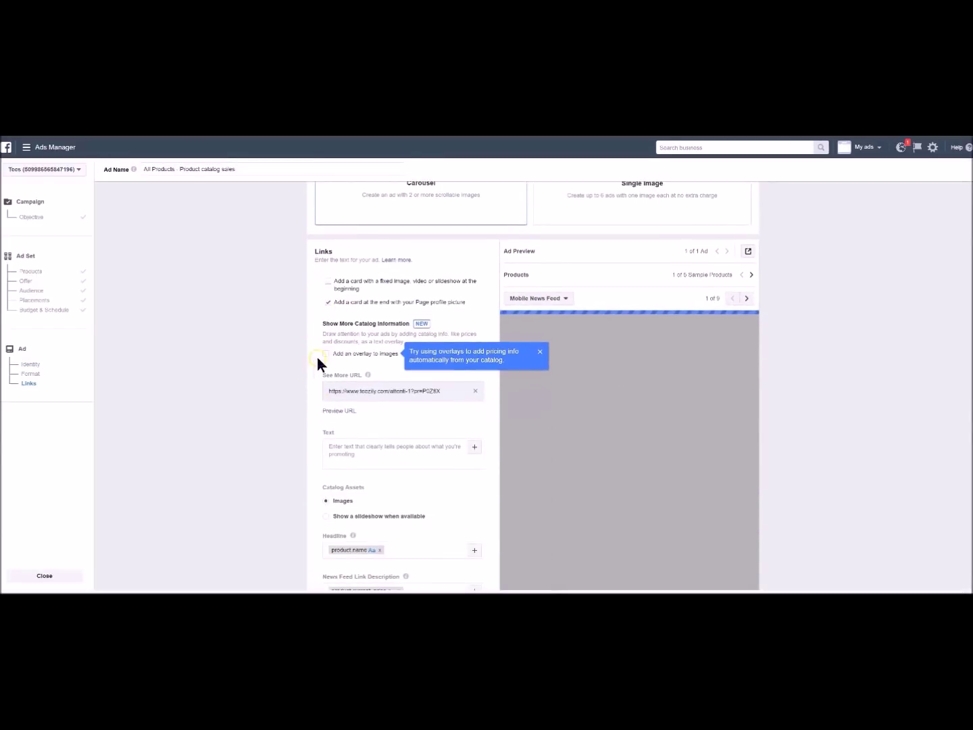
left_click(538, 298)
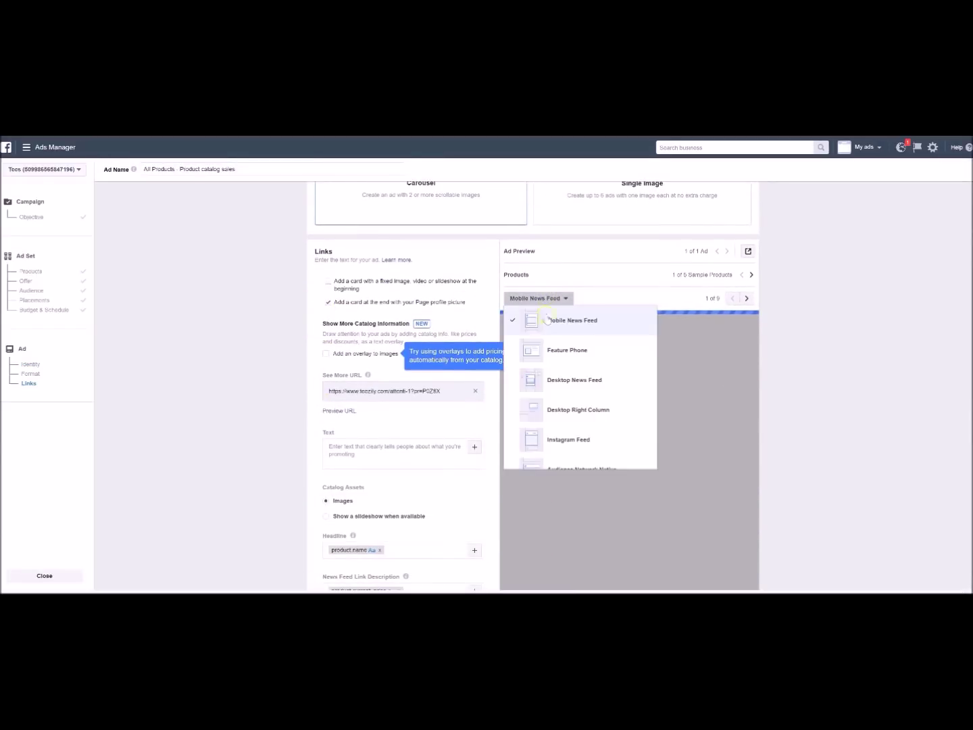
left_click(545, 379)
Check the catalog fields for ad text, headline and link description, leaving them unchanged.
scroll(325, 423, "down", 3)
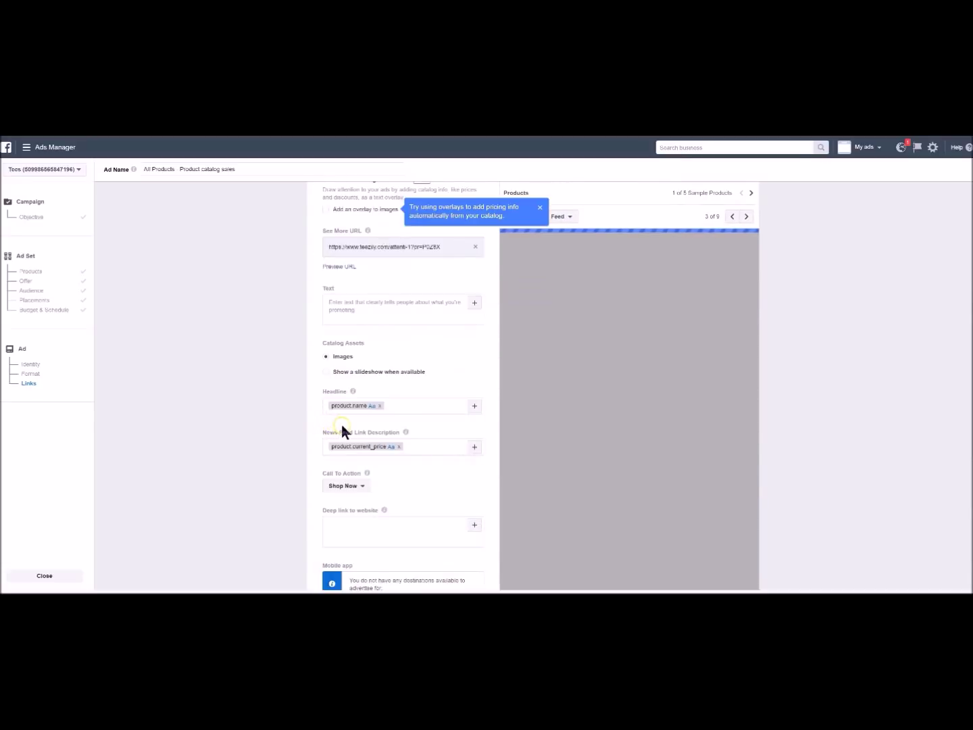
left_click(475, 307)
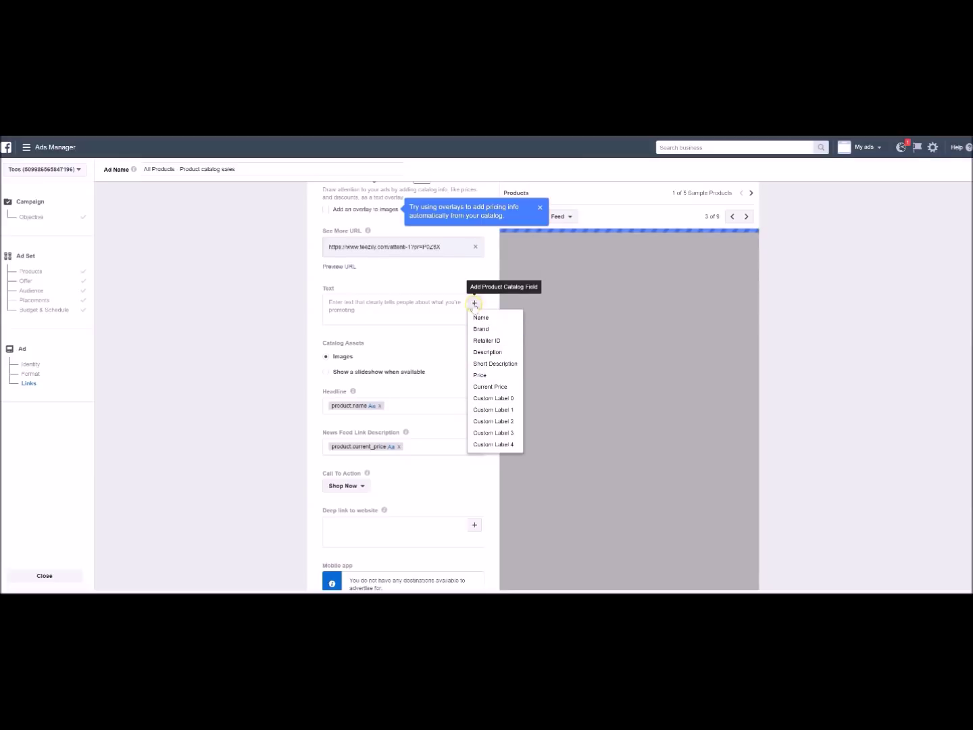
left_click(443, 366)
scroll(452, 380, "down", 1)
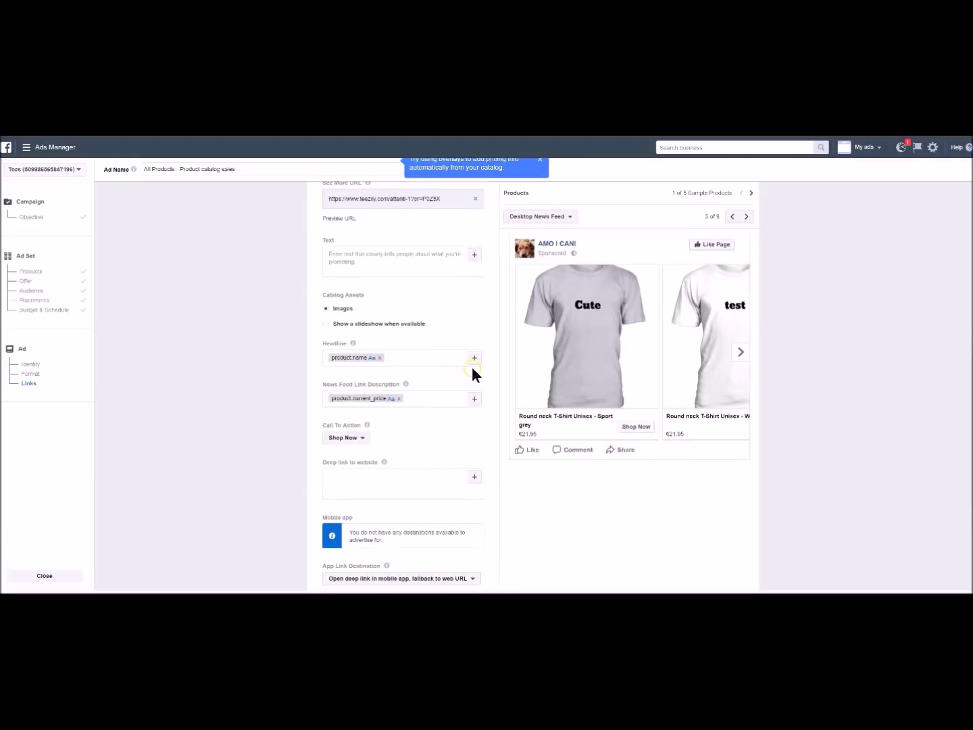
left_click(474, 358)
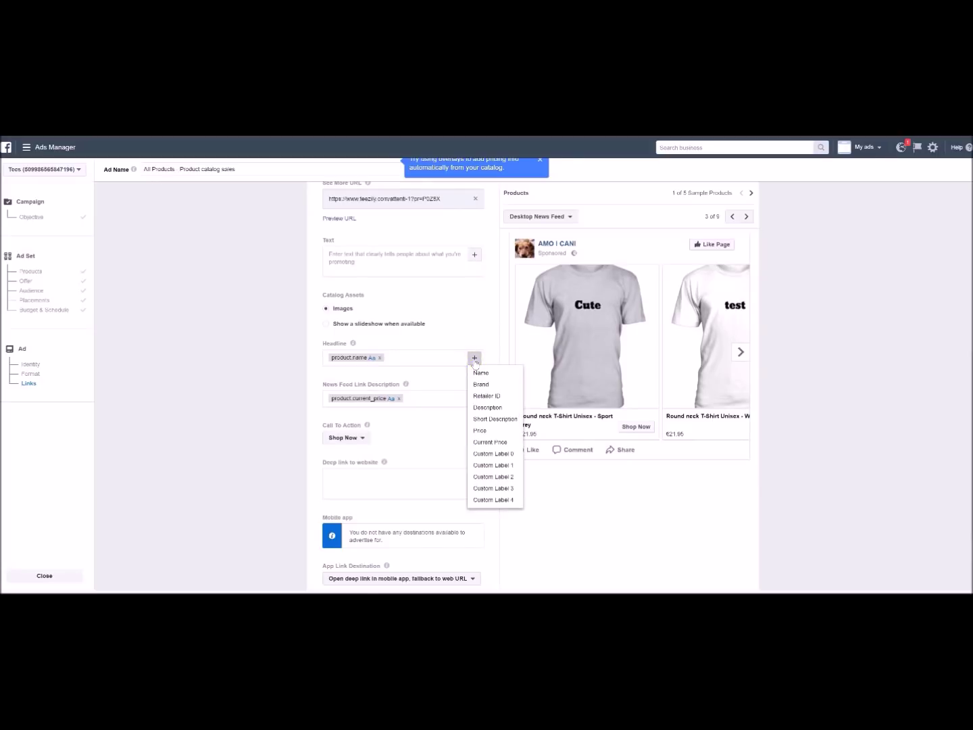
left_click(474, 362)
left_click(474, 399)
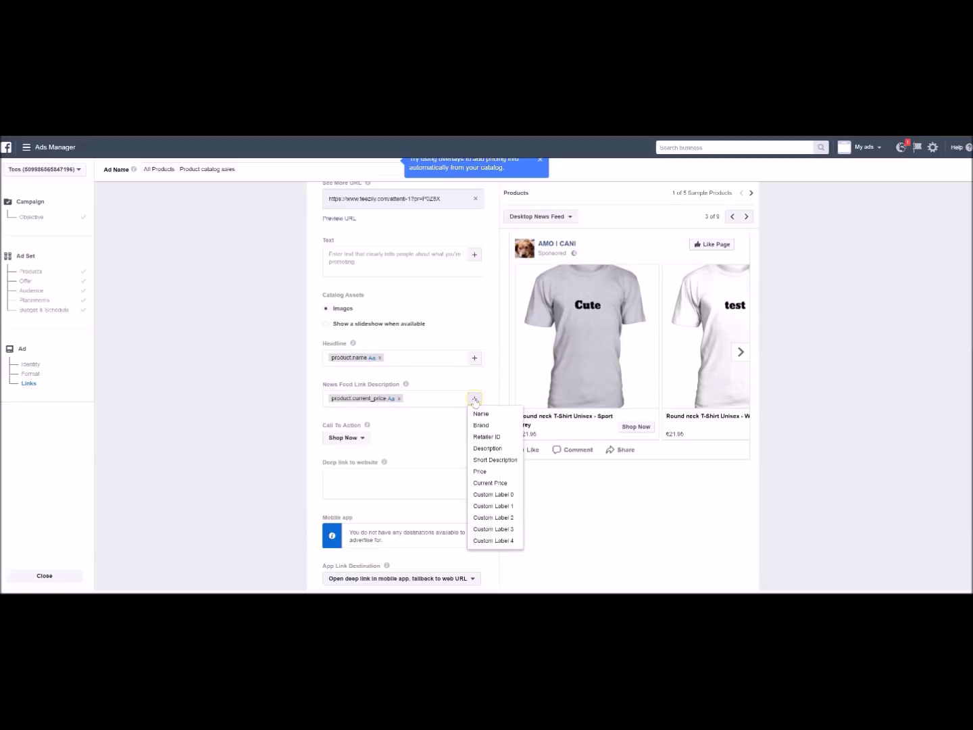
left_click(474, 398)
scroll(483, 354, "up", 3)
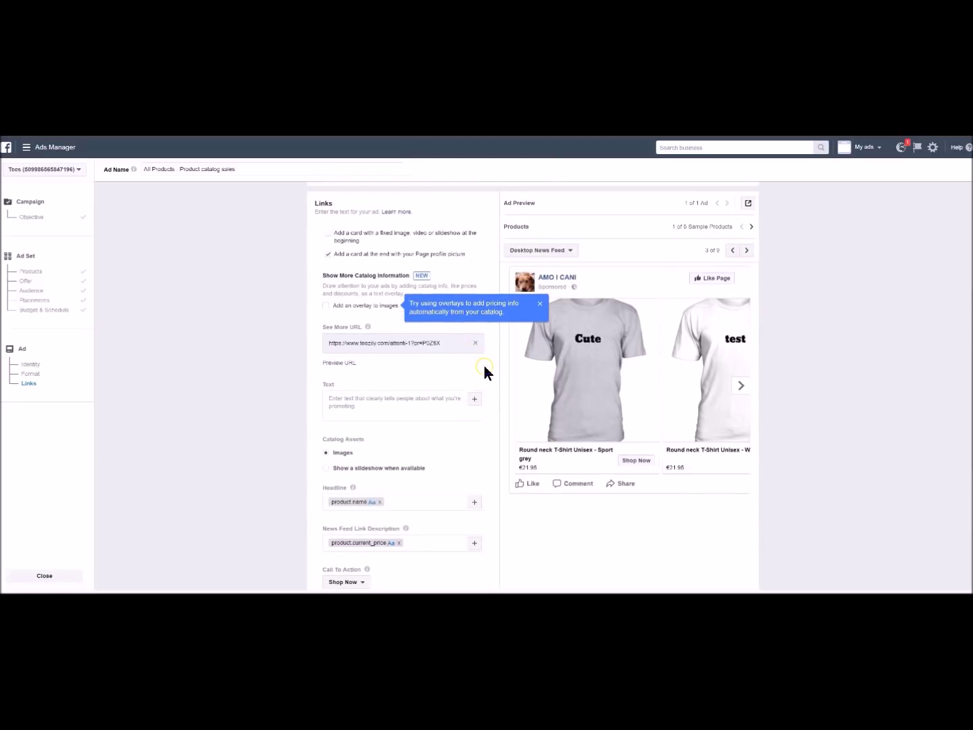
scroll(483, 364, "up", 2)
scroll(466, 363, "up", 2)
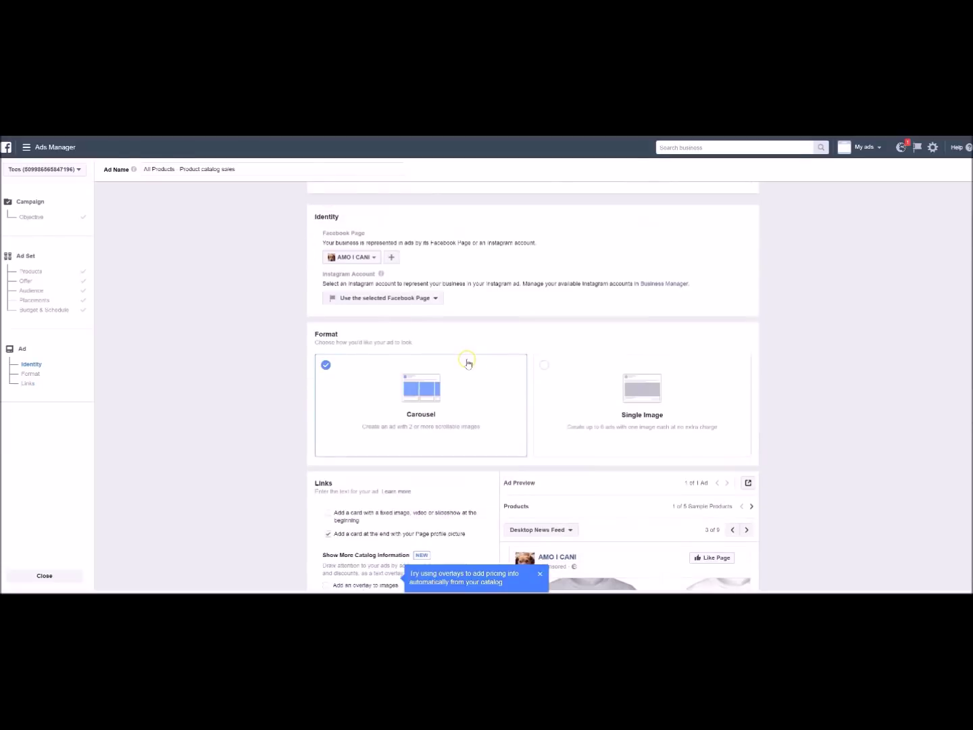
scroll(466, 362, "down", 5)
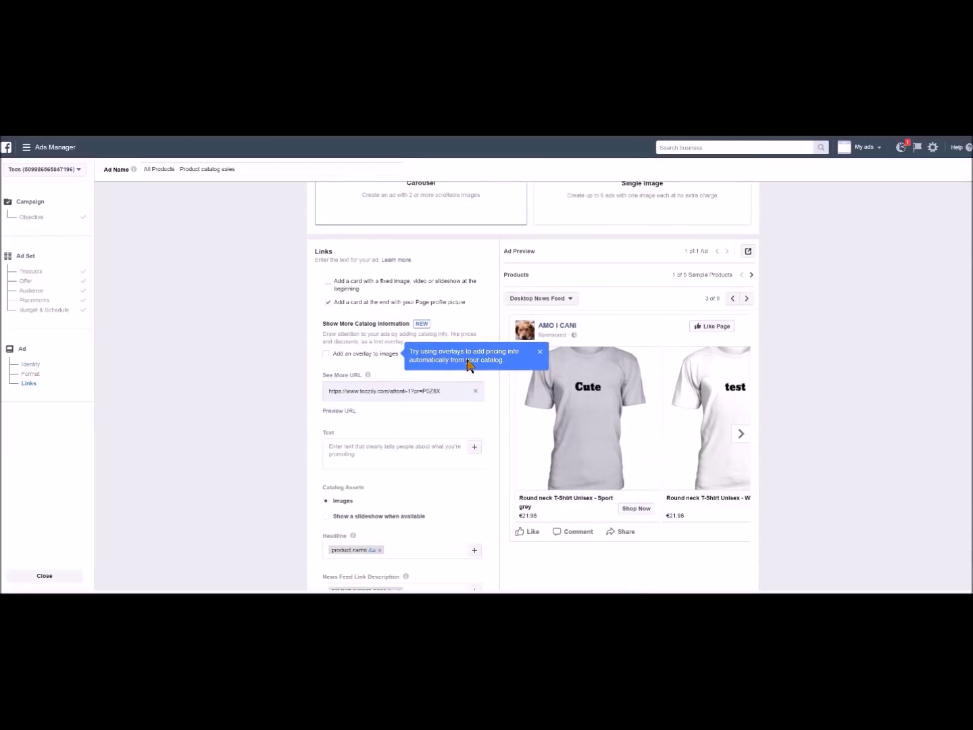
Turn on the Price image overlay so each carousel T-shirt shows €21.95.
left_click(326, 354)
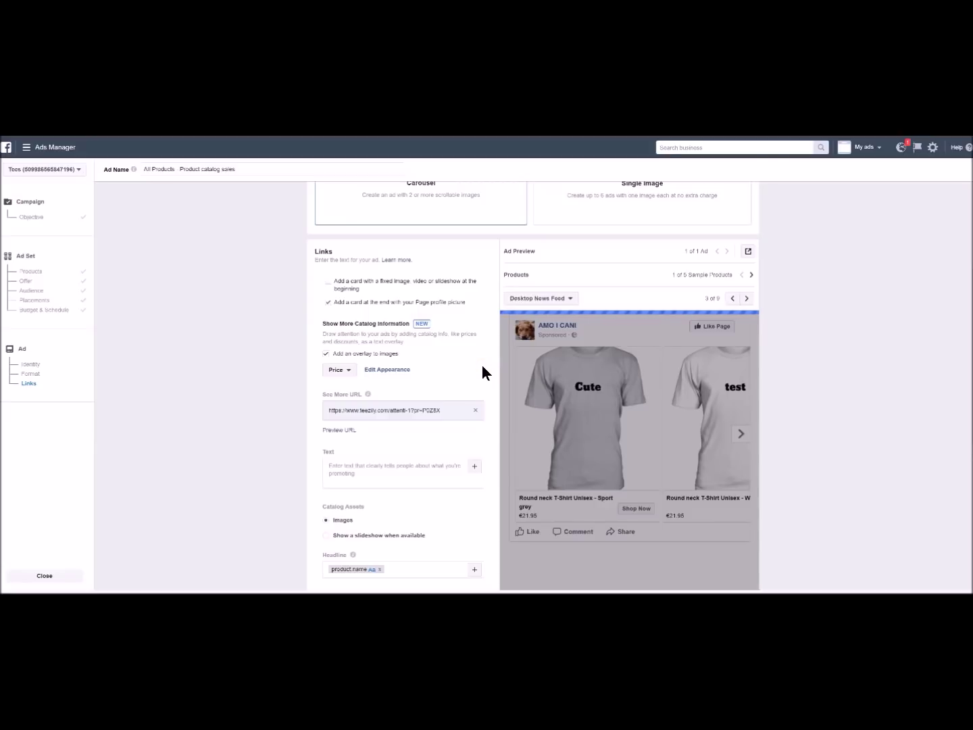
scroll(482, 370, "down", 1)
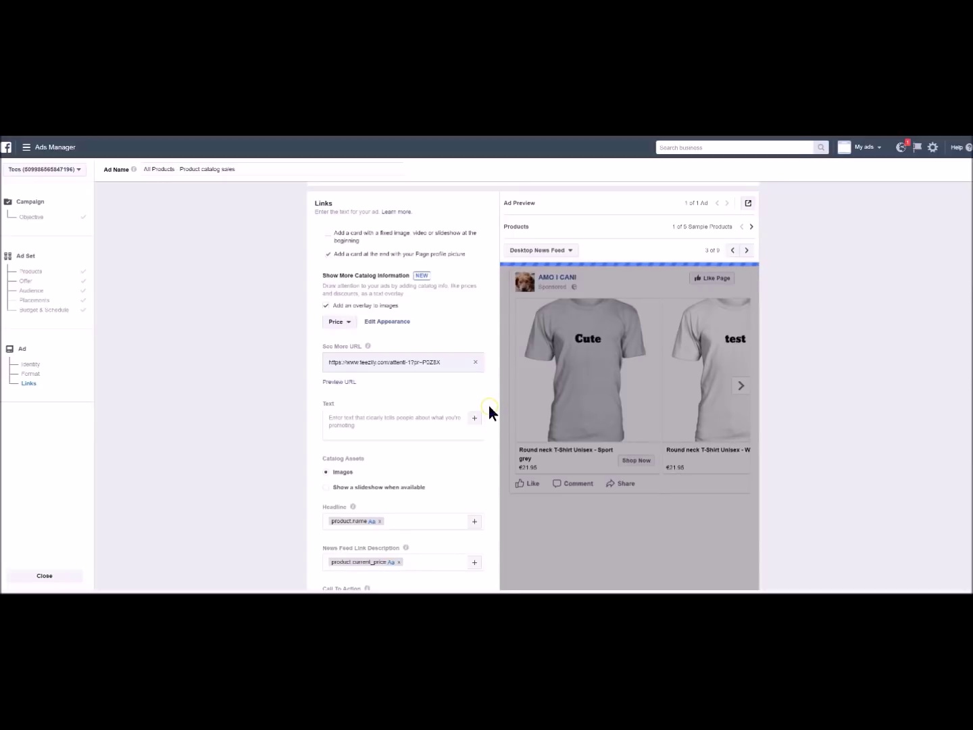
scroll(489, 408, "down", 1)
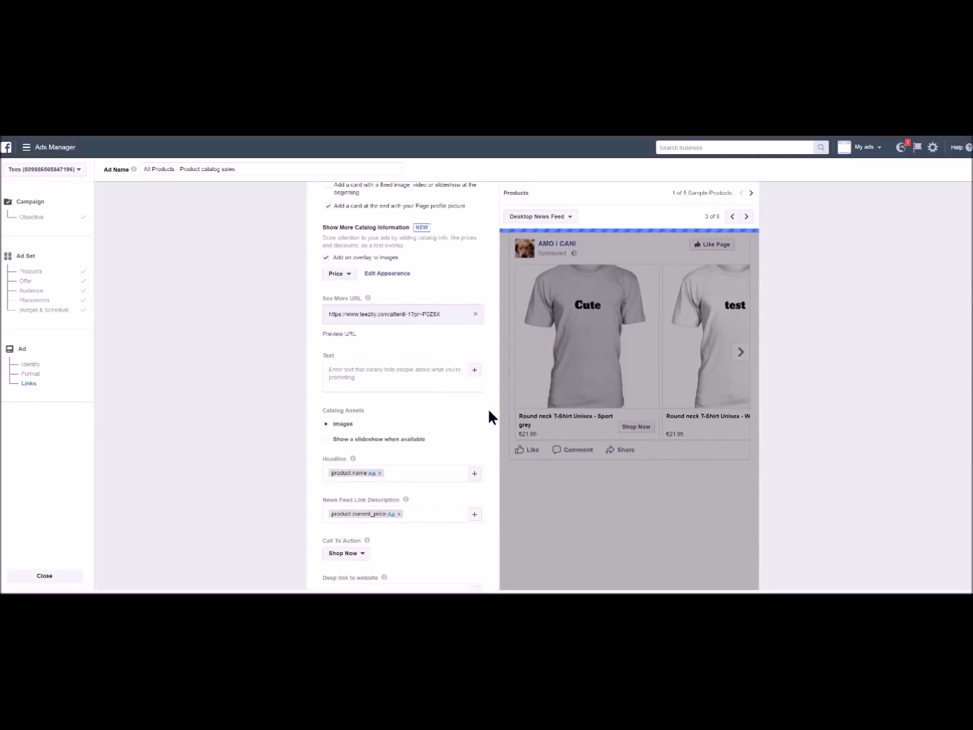
scroll(489, 408, "down", 4)
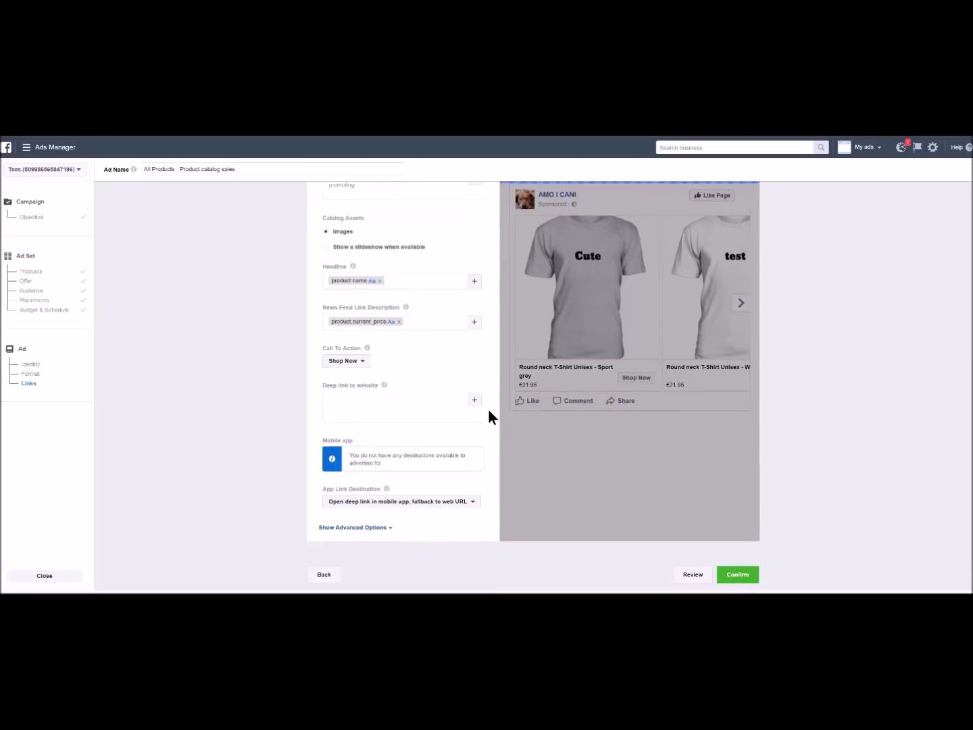
scroll(488, 408, "down", 1)
scroll(488, 409, "up", 3)
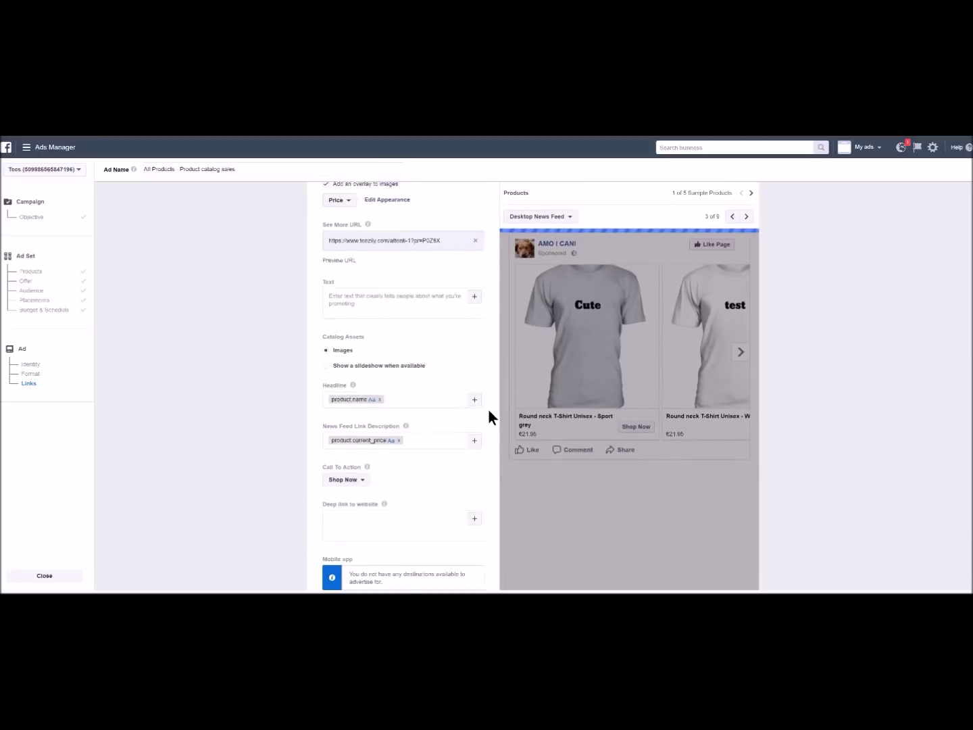
scroll(488, 409, "up", 3)
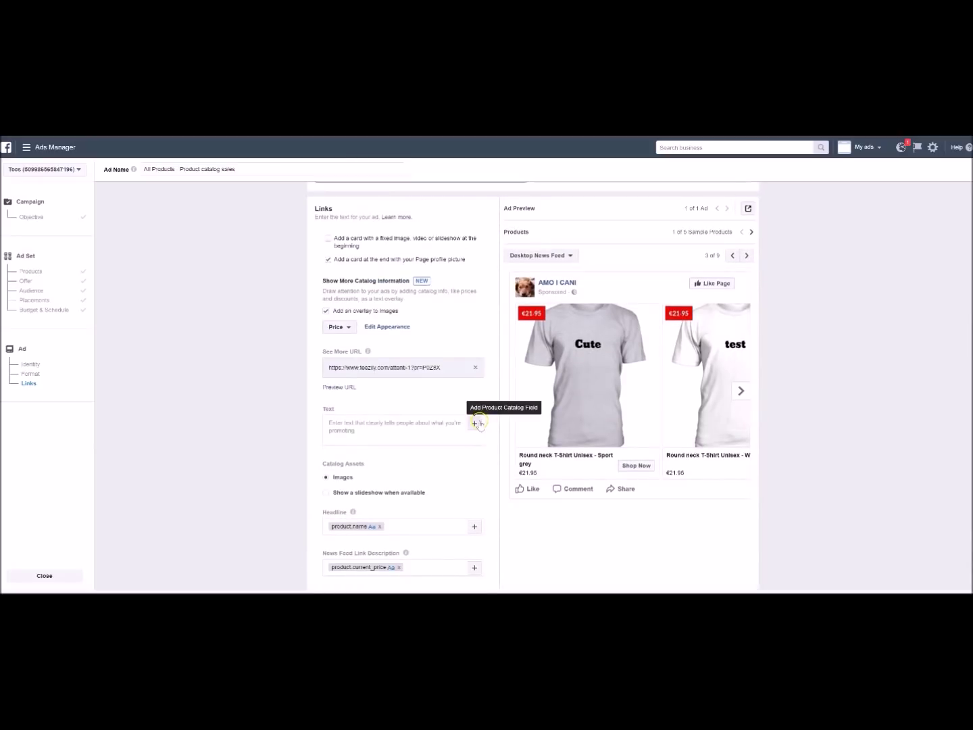
Check the catalog fields for the ad text without inserting one, then scroll to Confirm.
left_click(474, 424)
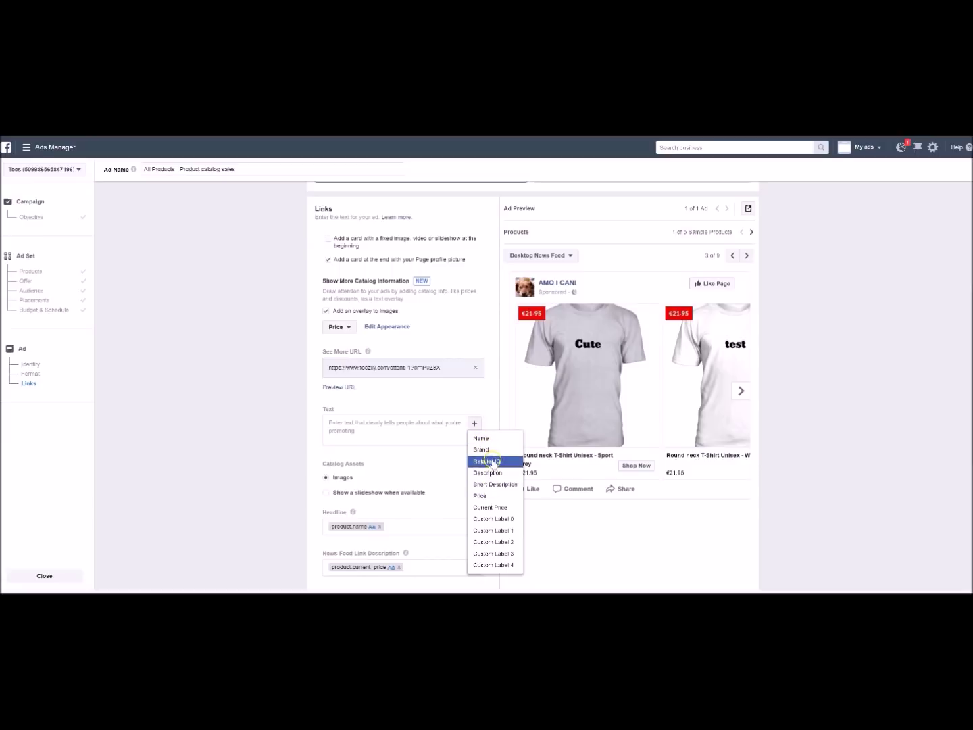
left_click(487, 400)
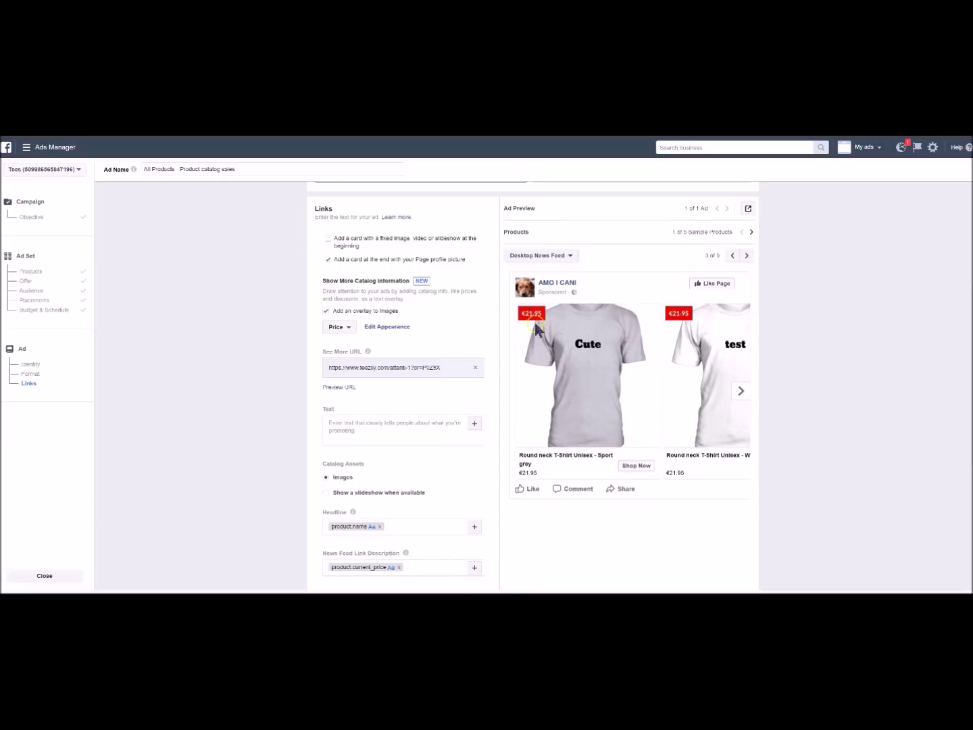
scroll(496, 367, "up", 3)
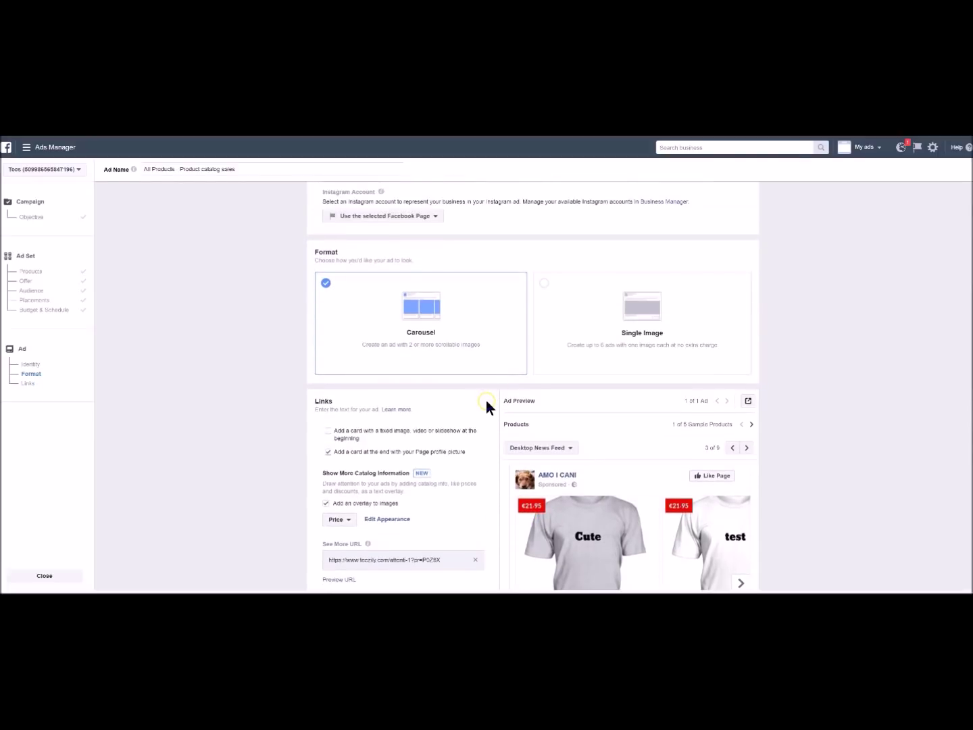
scroll(486, 400, "down", 3)
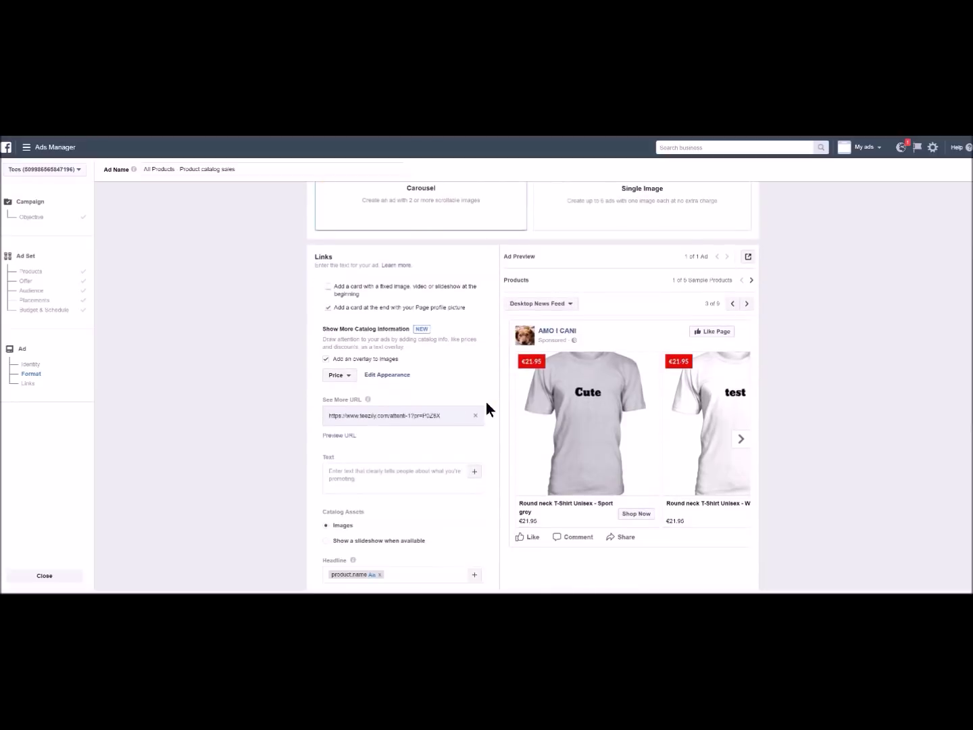
scroll(489, 408, "down", 2)
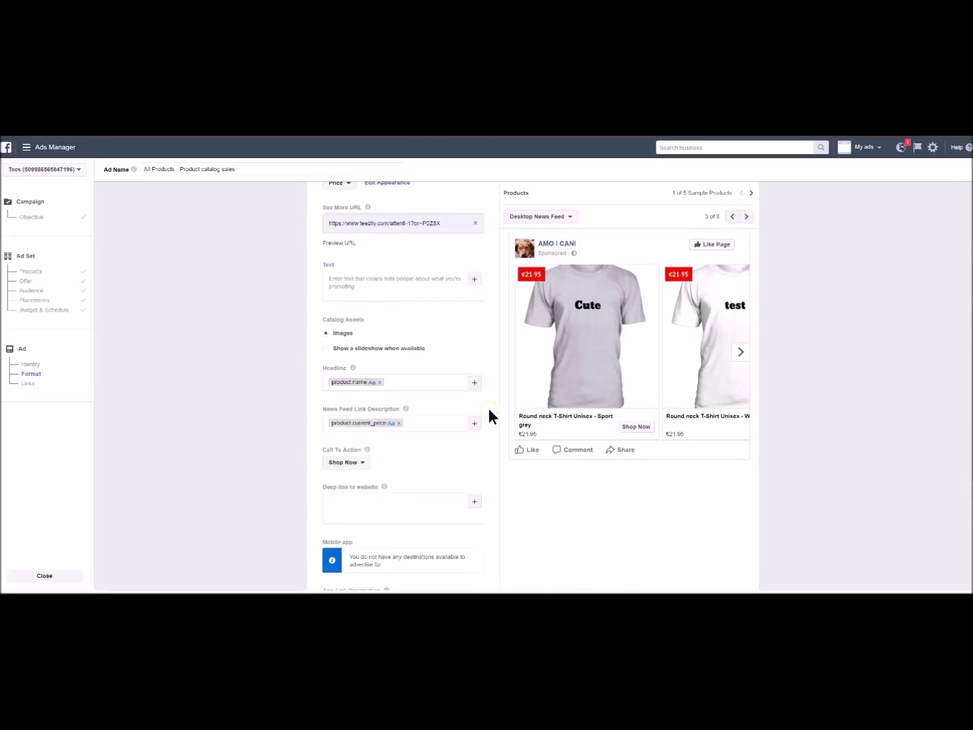
scroll(489, 408, "down", 1)
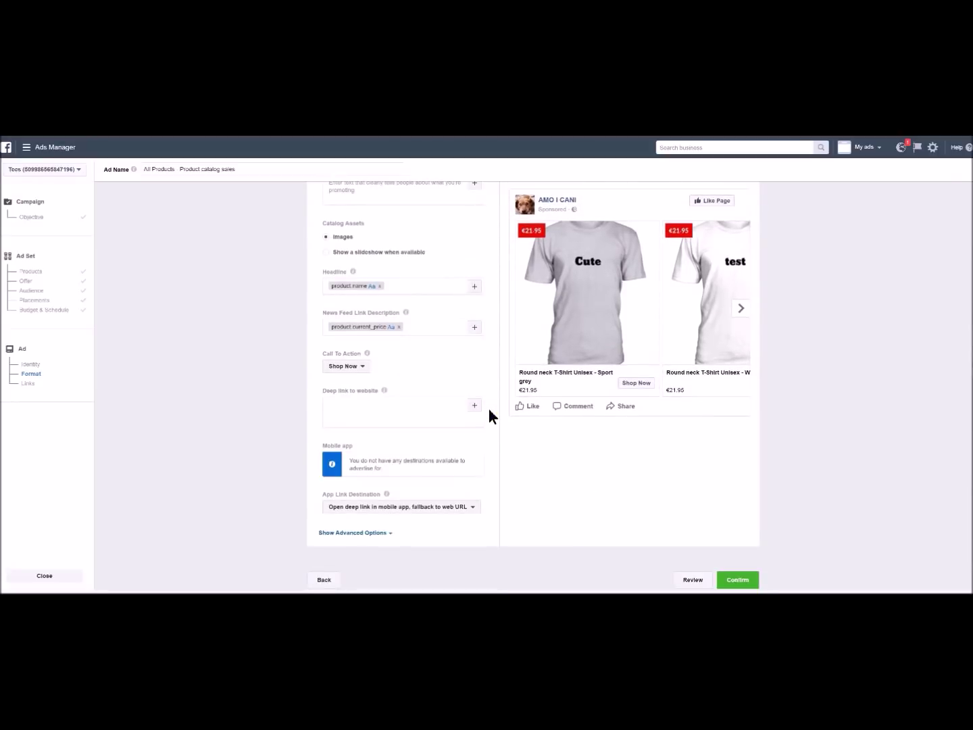